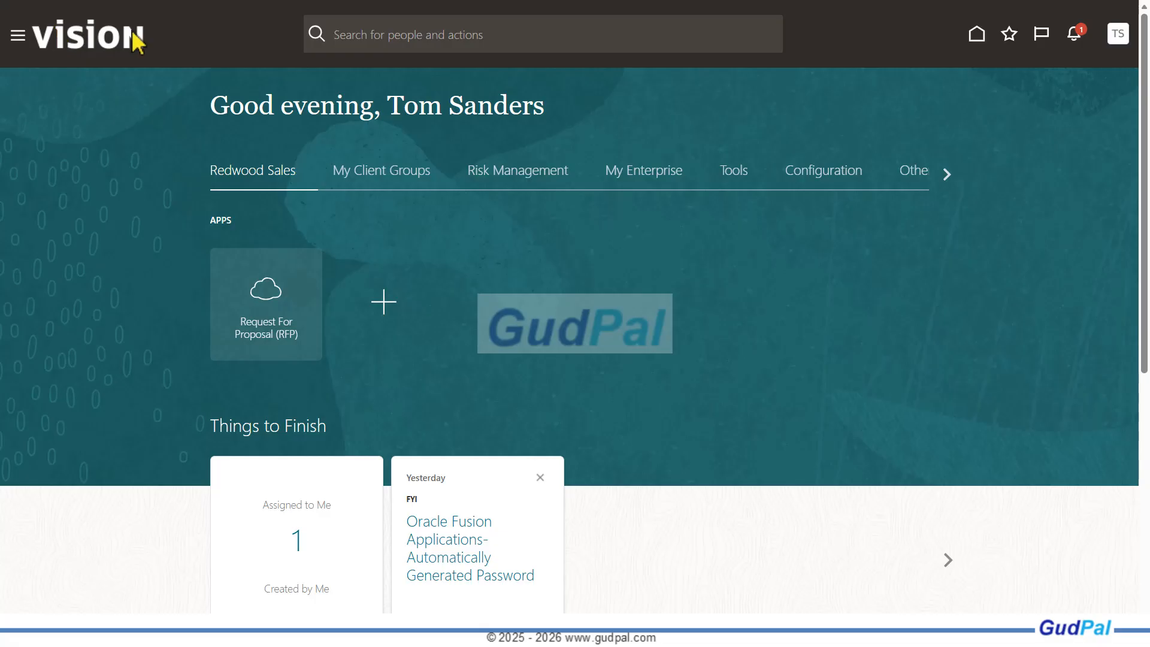
Open the Security Console and start creating a new role
click(18, 36)
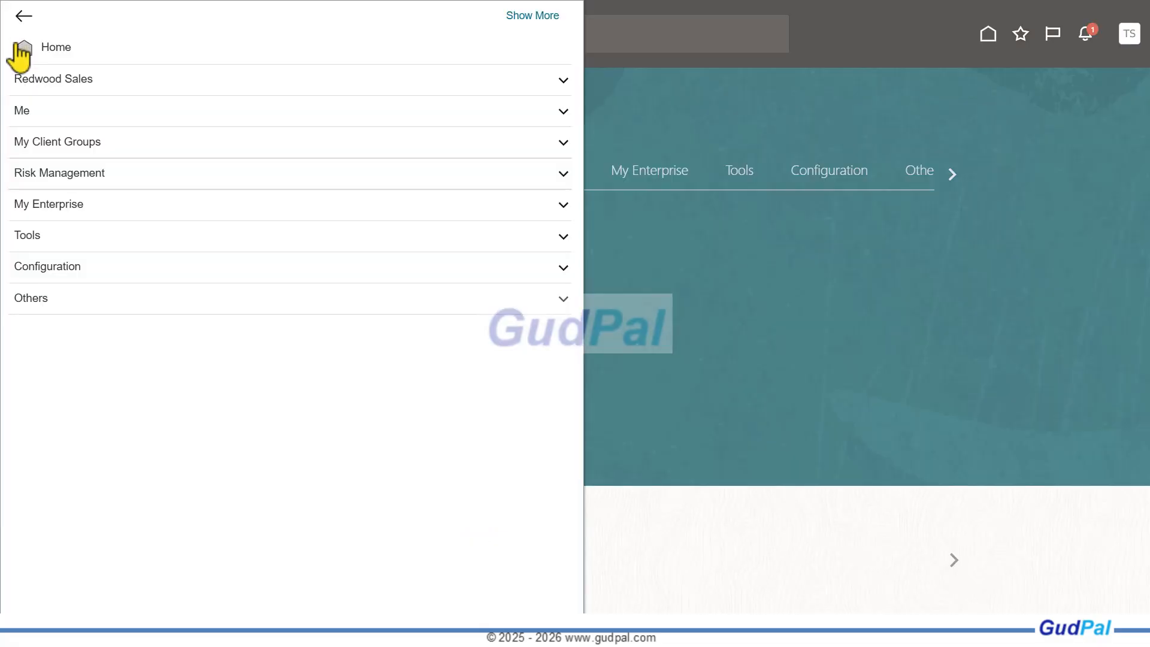
click(48, 238)
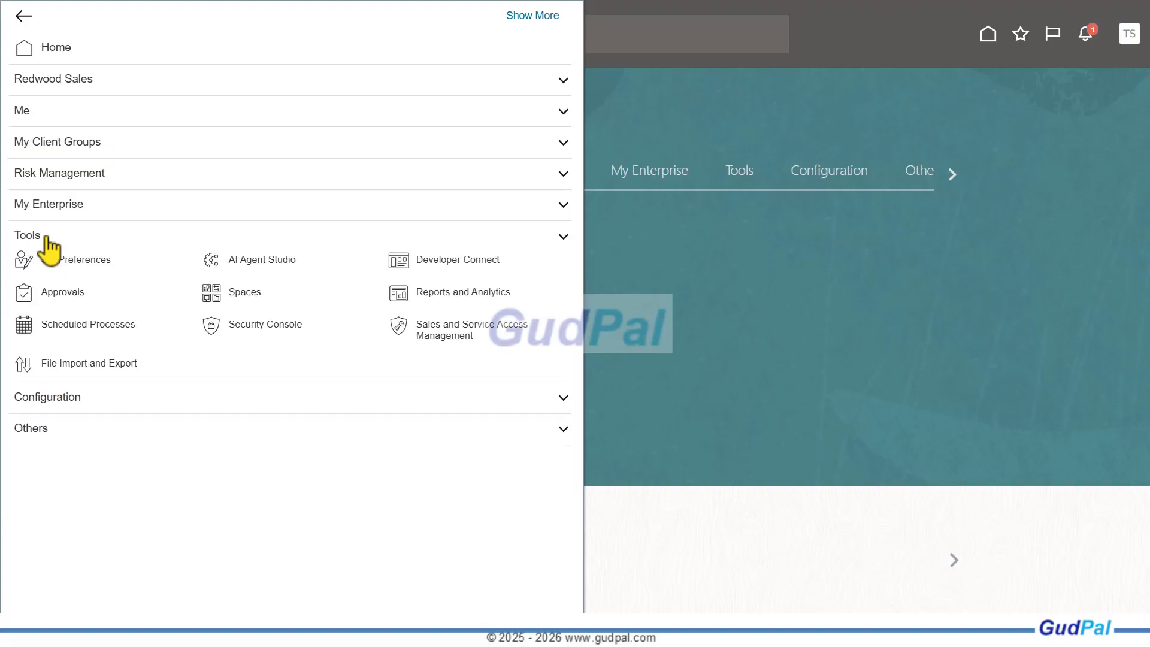
click(274, 329)
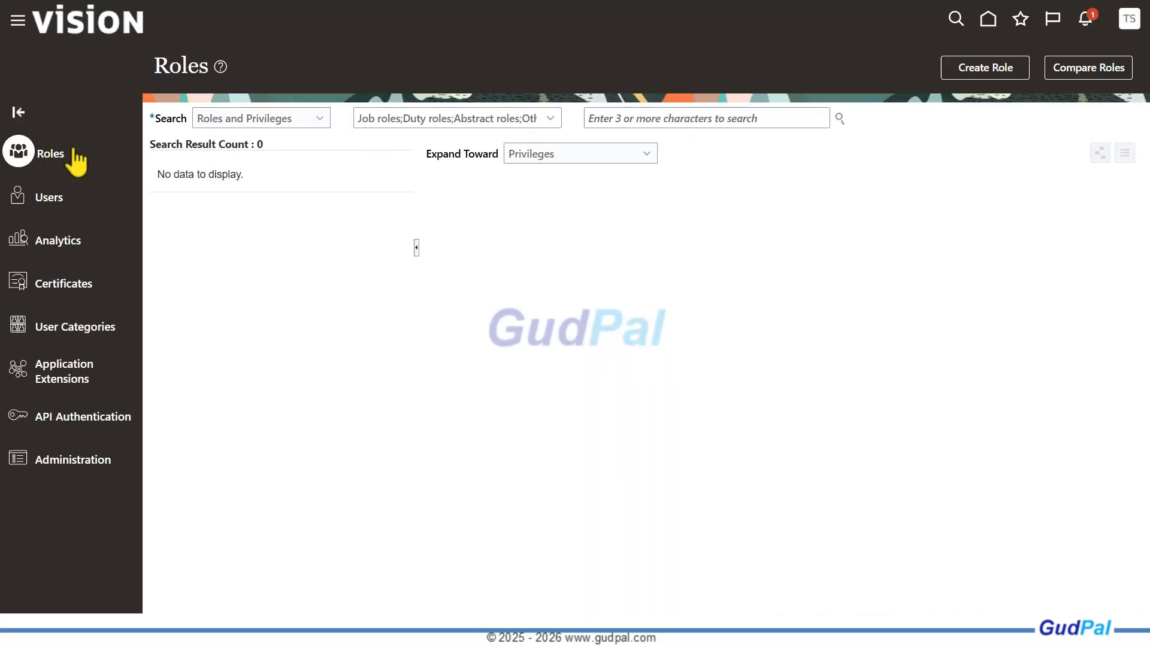
click(982, 70)
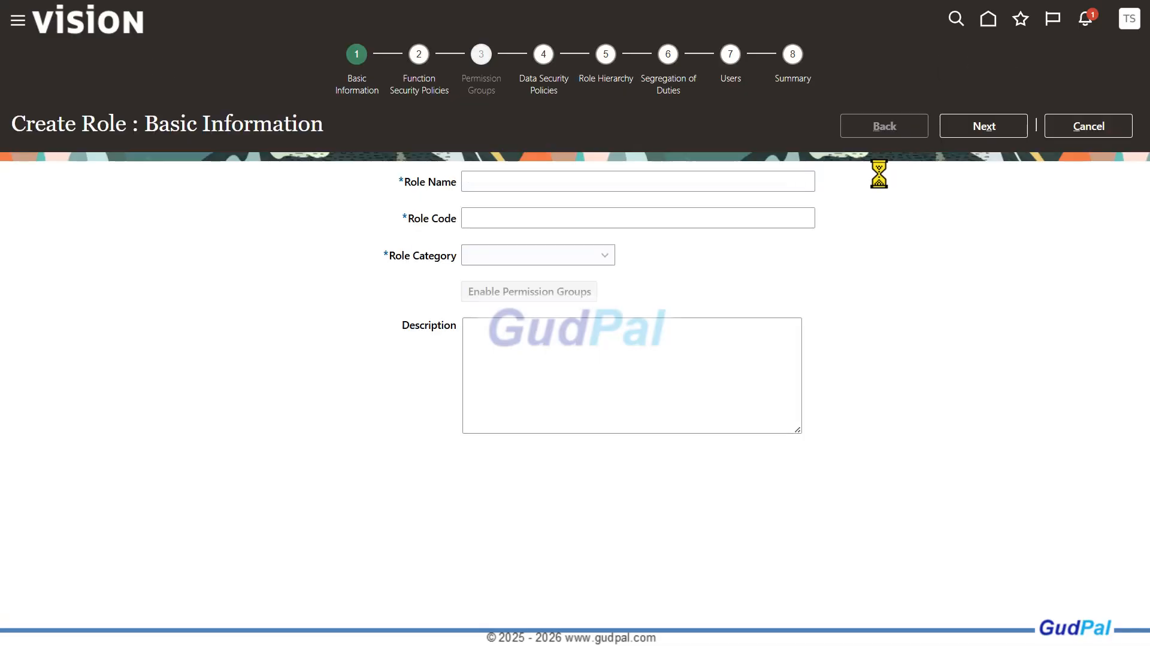
Name the new role "XX Custom AI Agent" and copy that name
click(490, 182)
text(X)
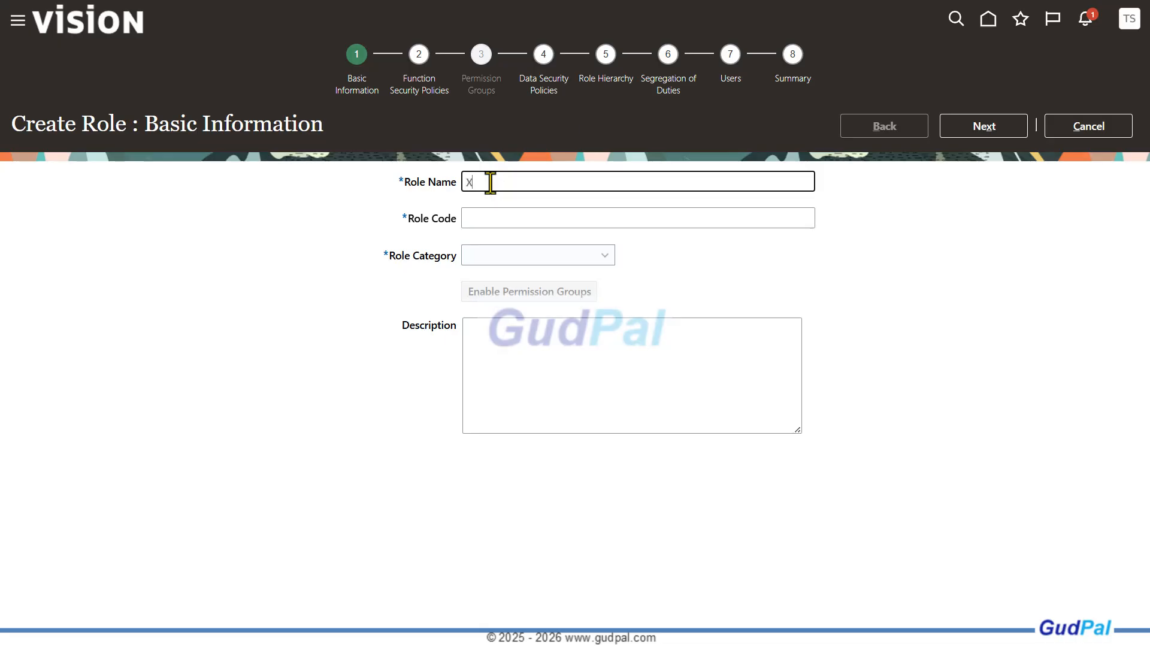
text(X A A)
text(gent)
text(I)
text(s)
text(tom)
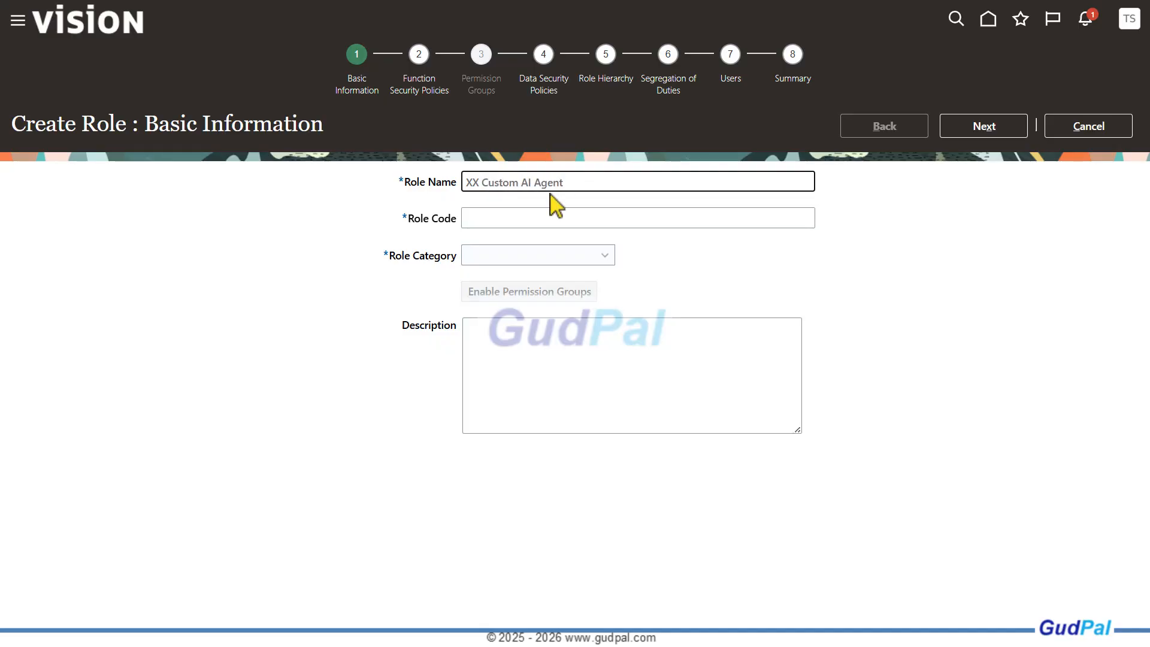
click(427, 183)
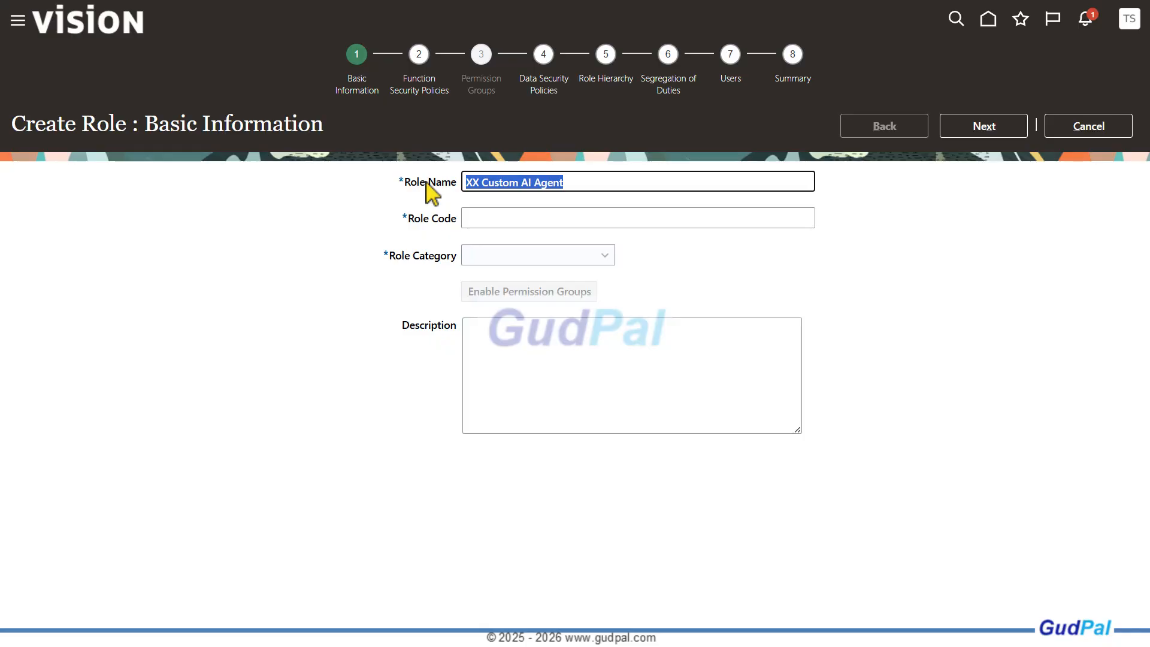
click(418, 55)
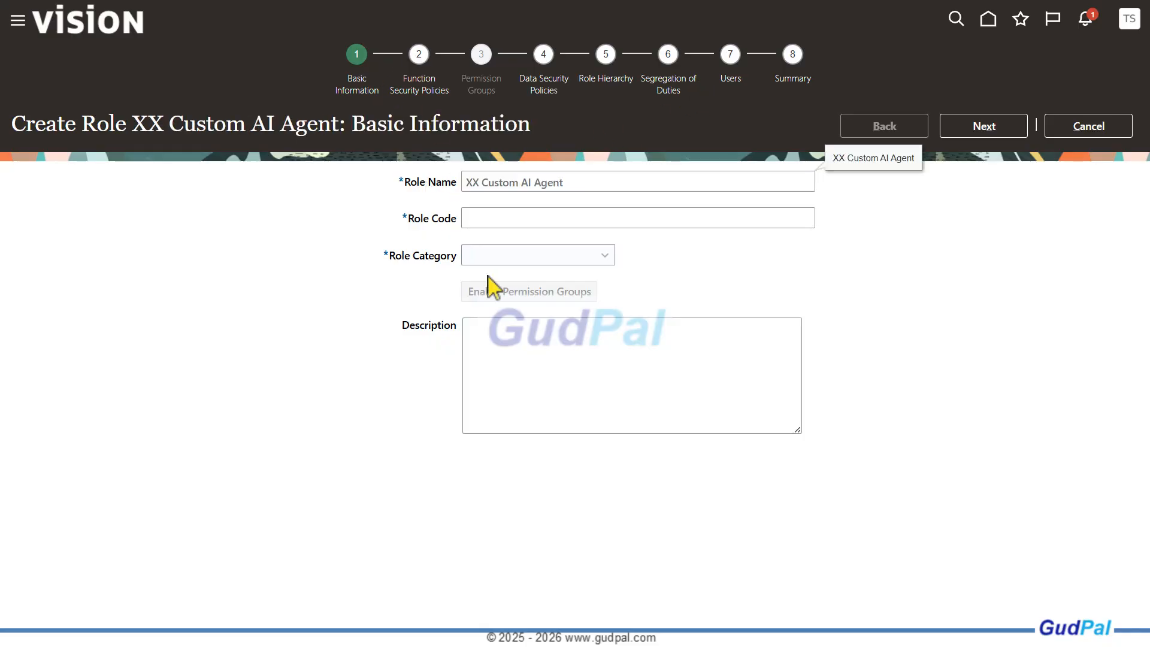
Set the role code to XX_CUSTOM_AI_AGENT
click(517, 220)
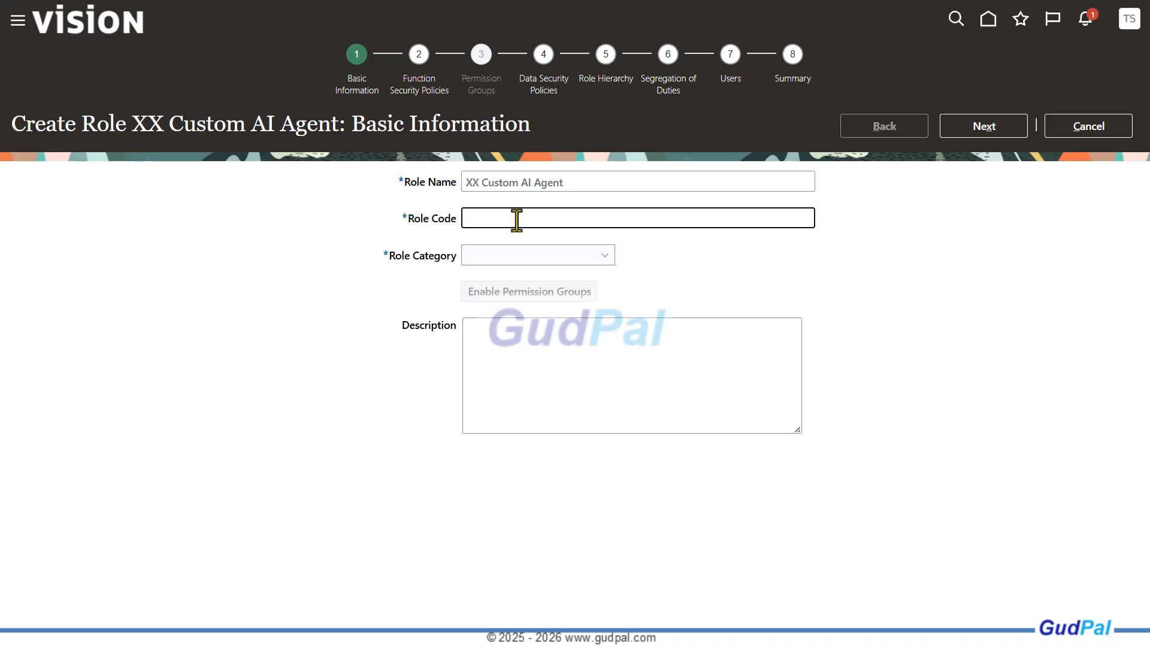
key(Caps_Lock)
text(XX_CUSTOM)
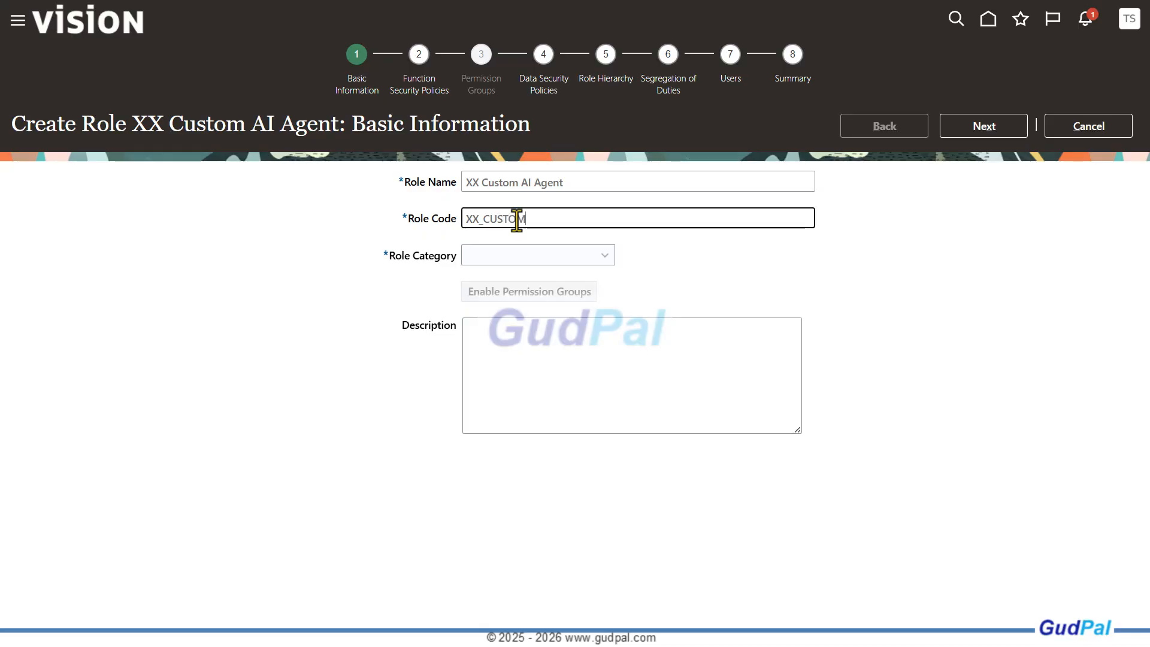
text(_AI_AGENT)
key(Caps_Lock)
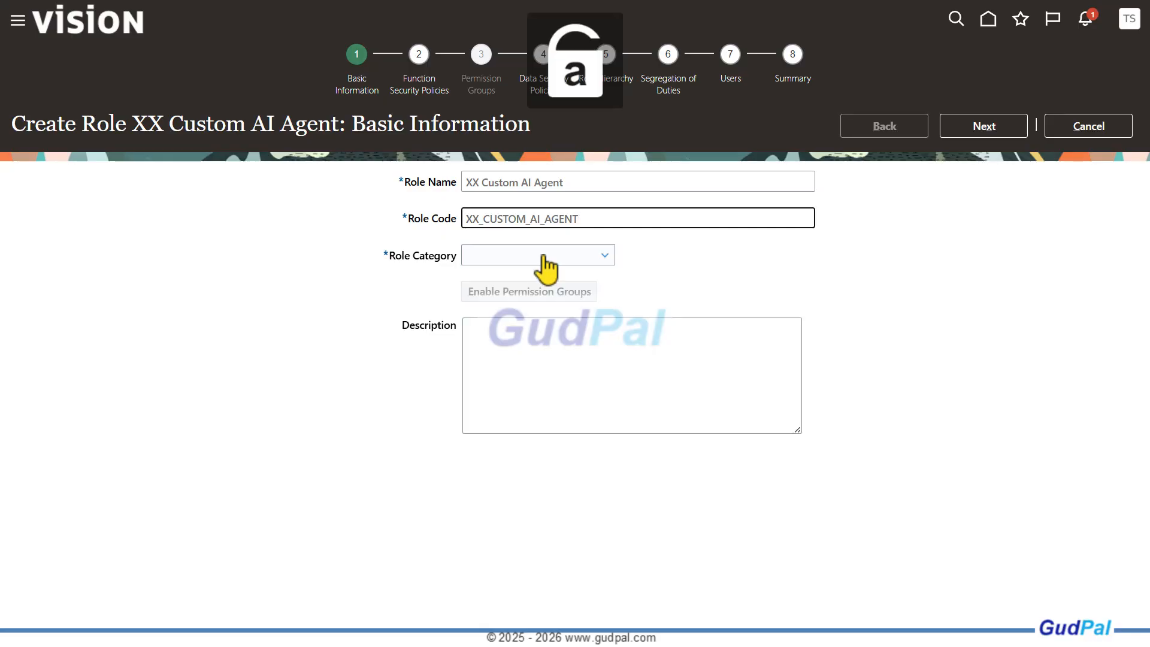
click(420, 56)
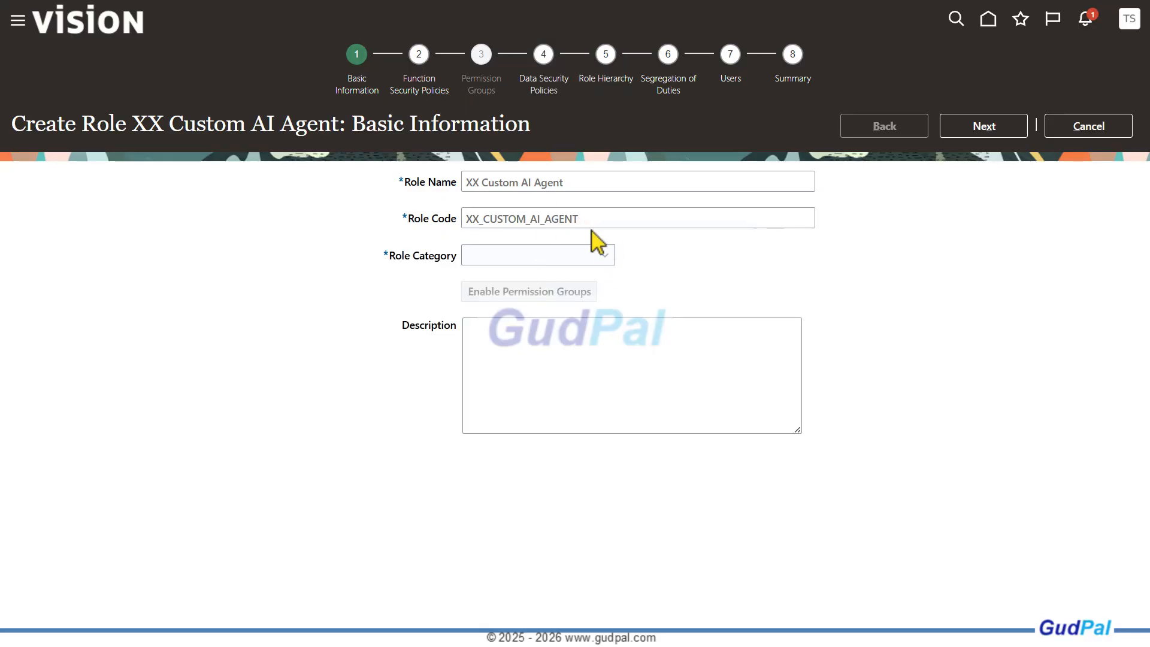
Set the role category to Common - Job Roles and fill the description with "XX Custom AI Agent"
click(605, 257)
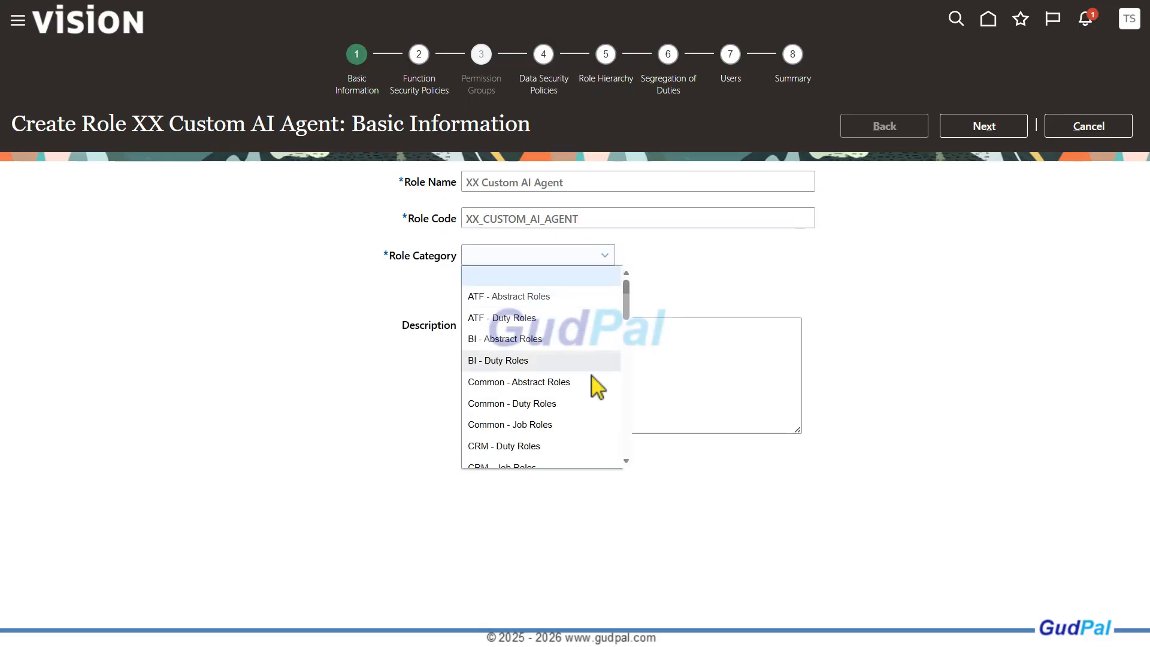
click(584, 424)
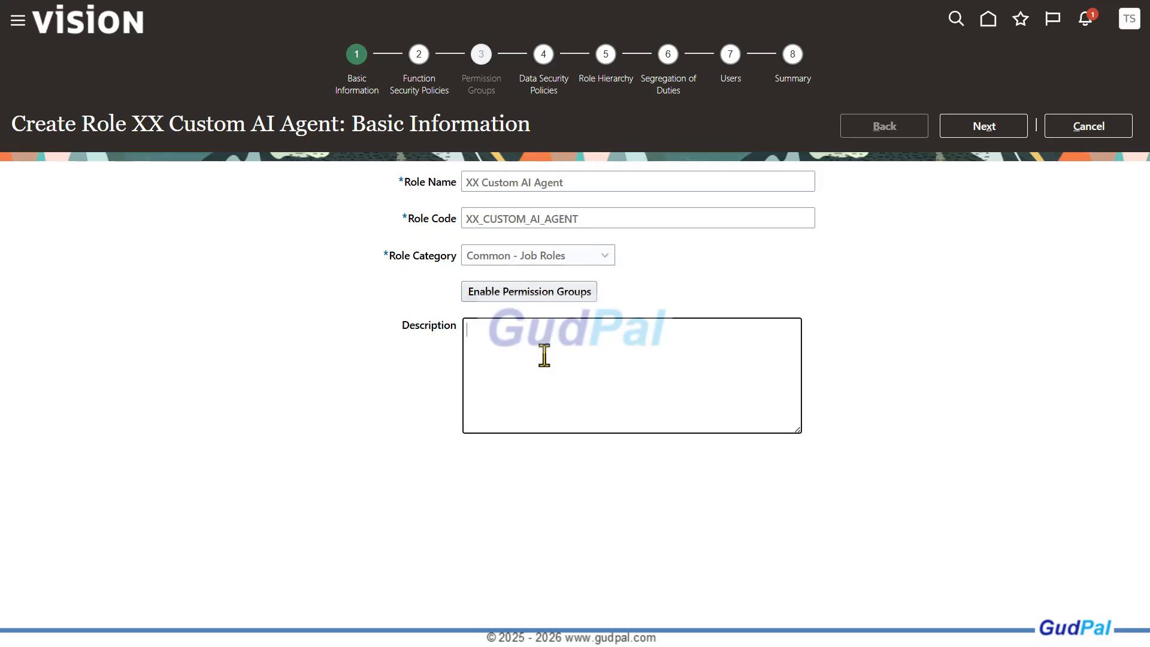
drag(572, 182, 457, 188)
key(ctrl+c)
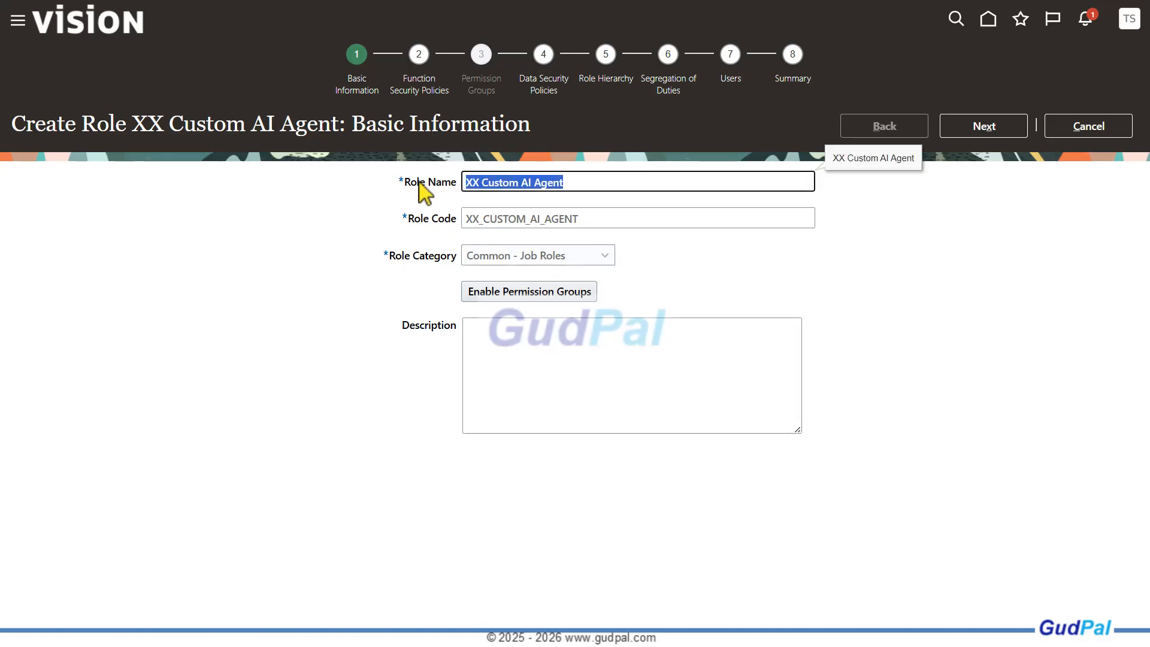
click(541, 355)
key(ctrl+v)
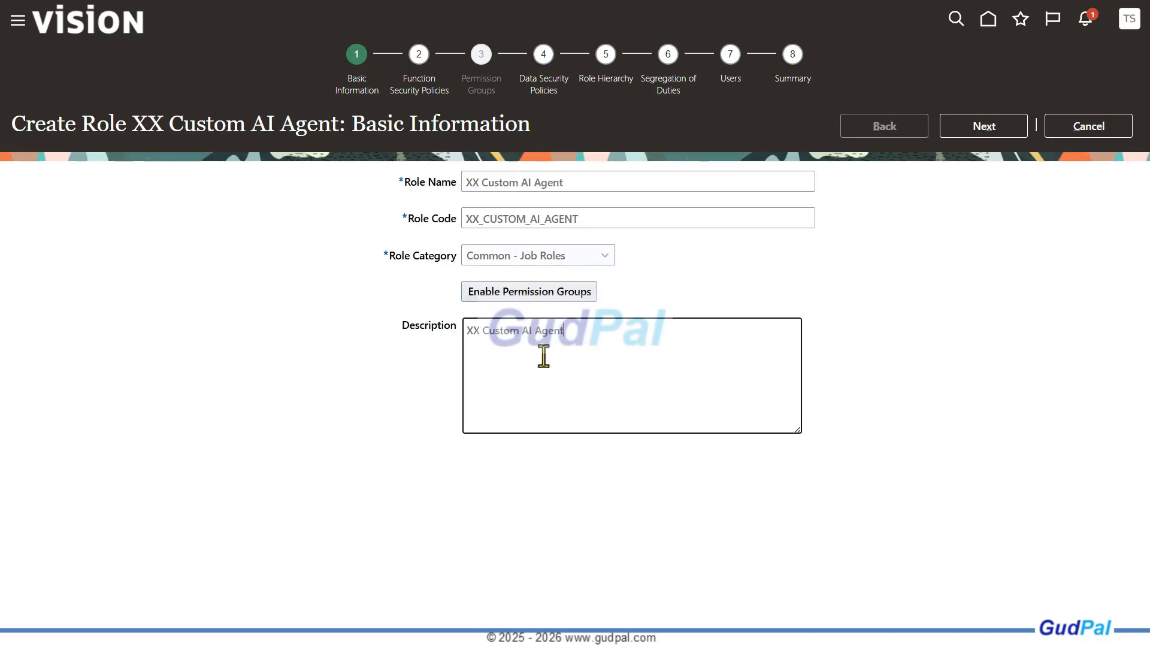
Enable permission groups for the role and proceed to the Function Security Policies stage
click(493, 294)
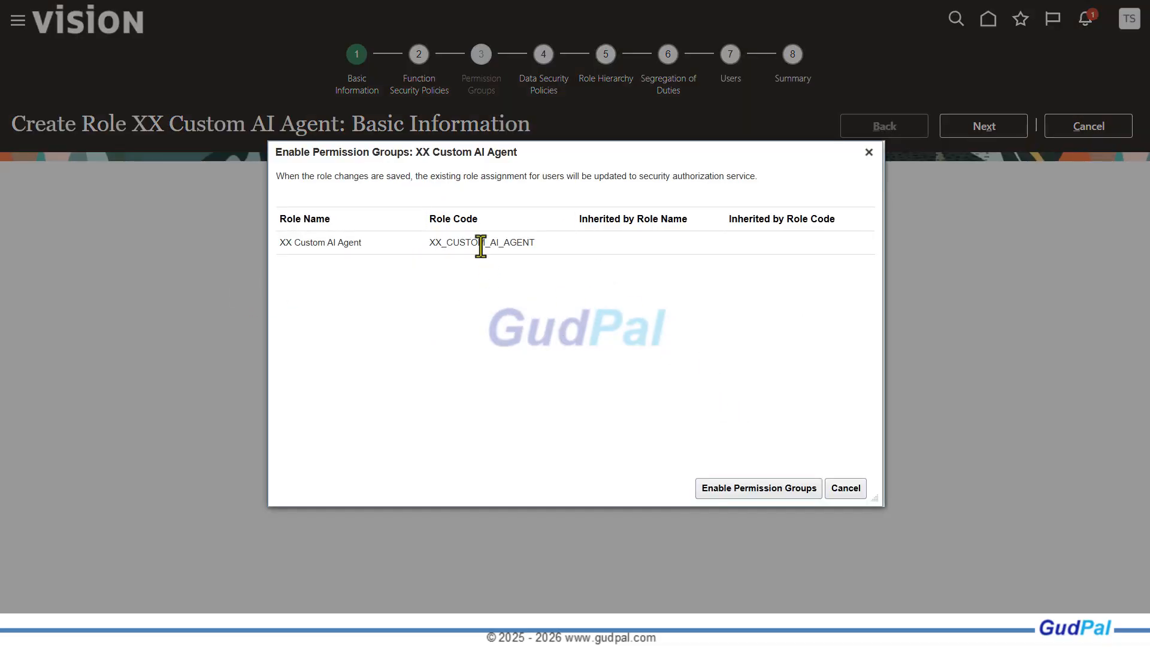
click(756, 488)
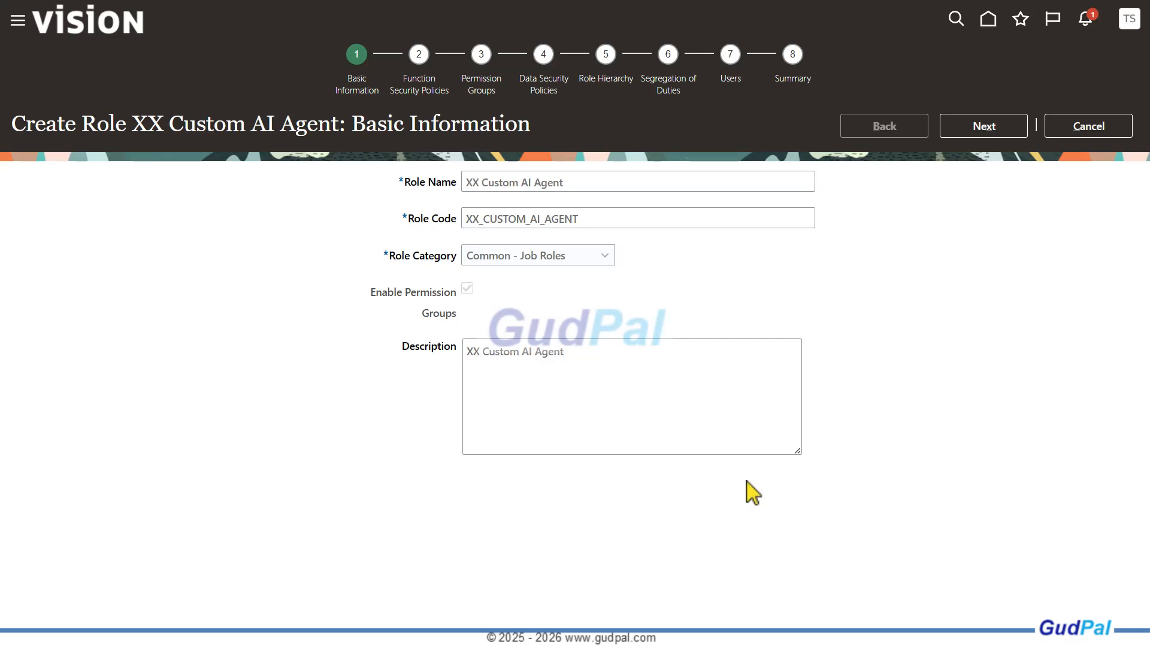
click(981, 134)
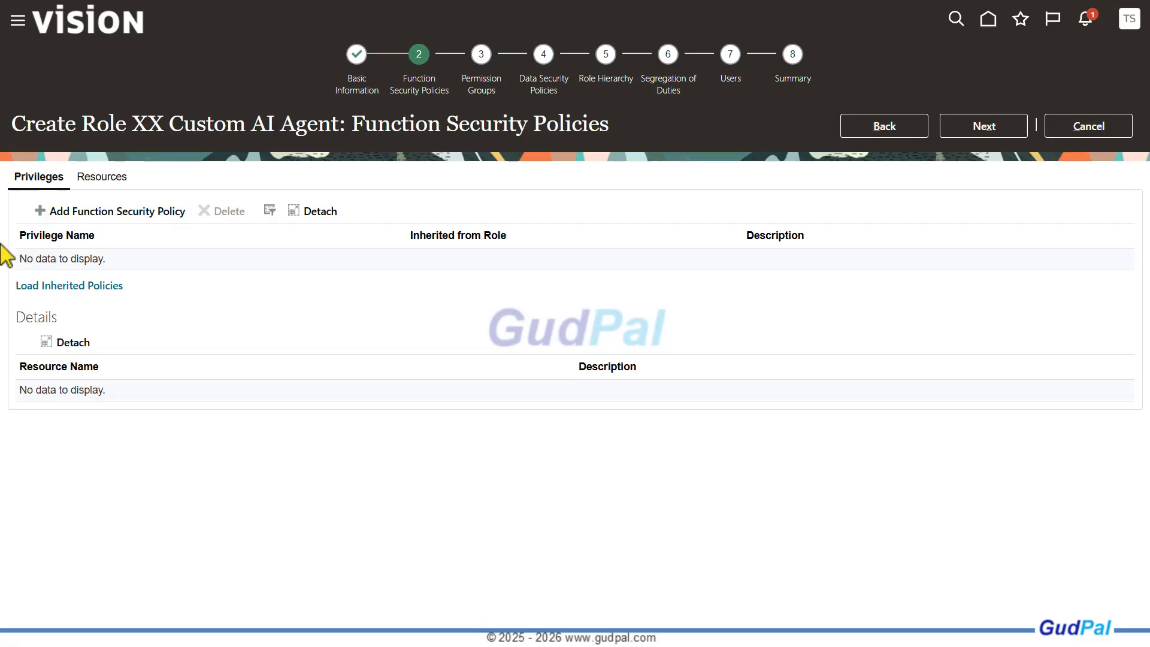
click(84, 213)
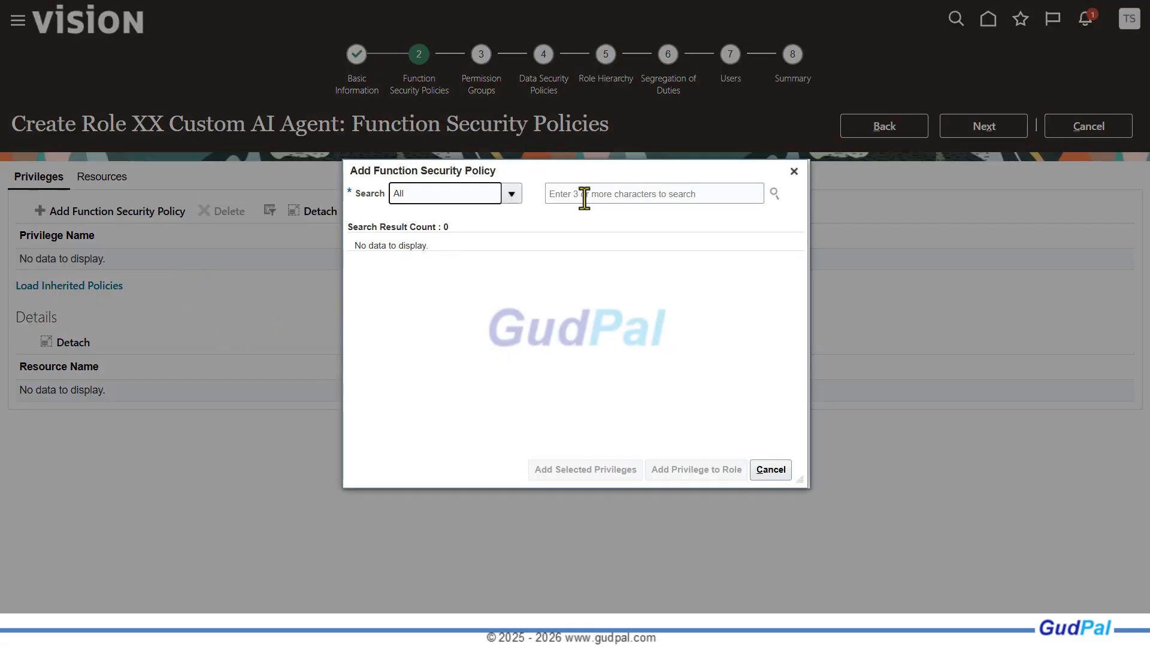
click(586, 193)
text(HRC_ACCESS_AI_AGENT_PRIV)
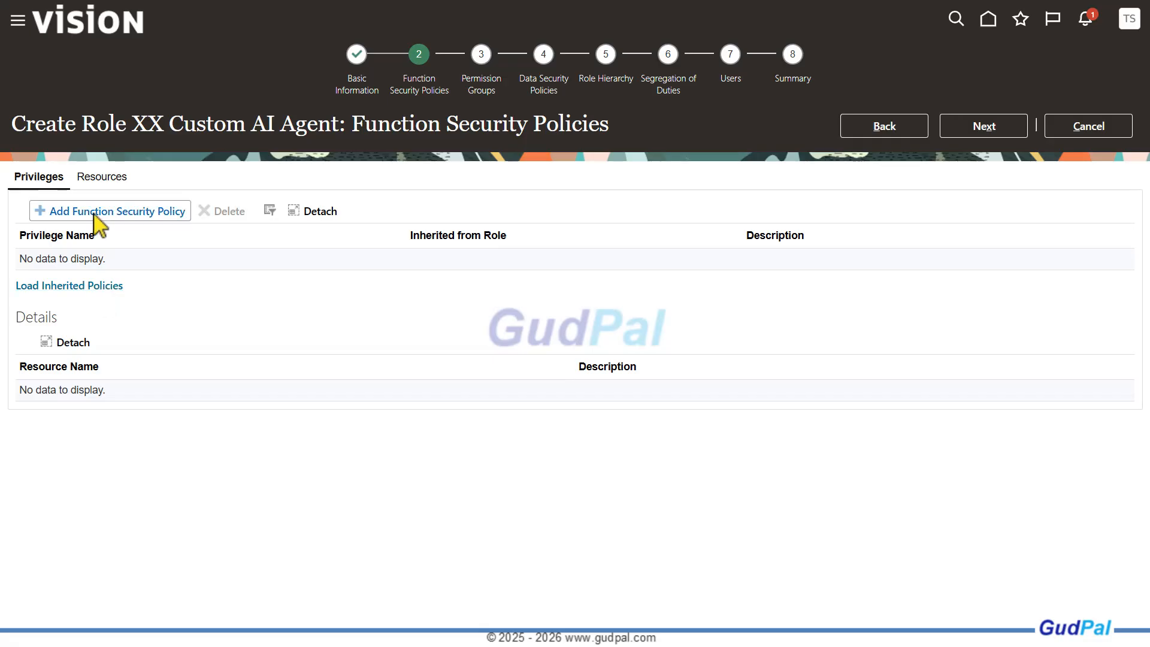
Add the Access Intelligent Agent Chat privilege to the role as a function security policy and close the dialog
click(97, 214)
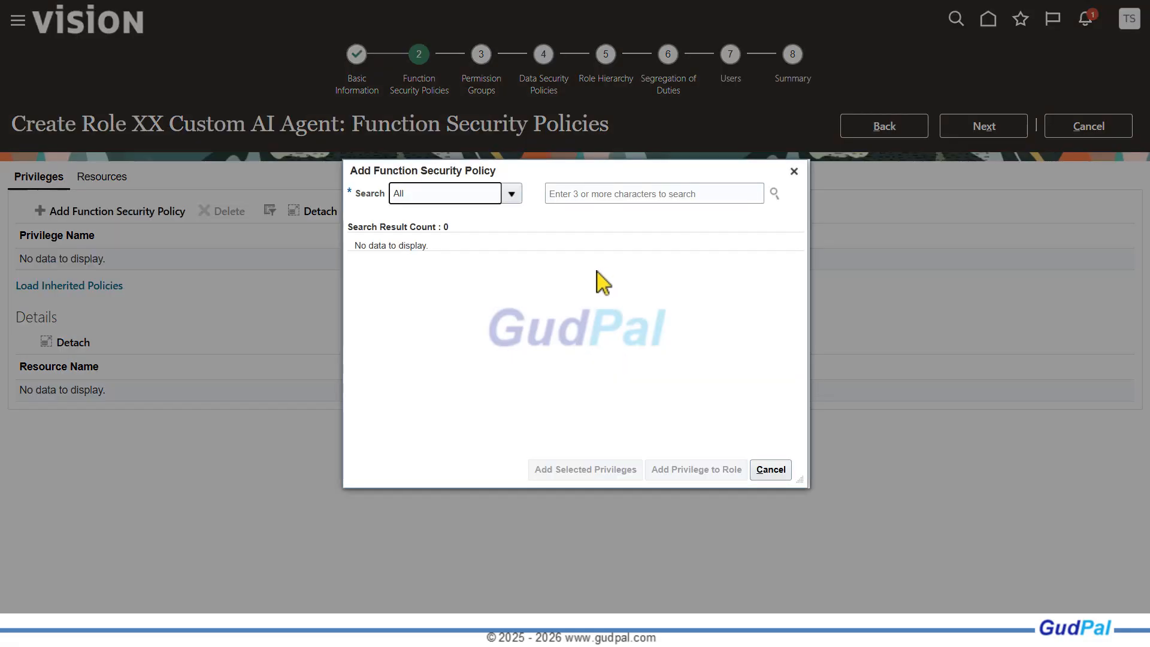
click(579, 194)
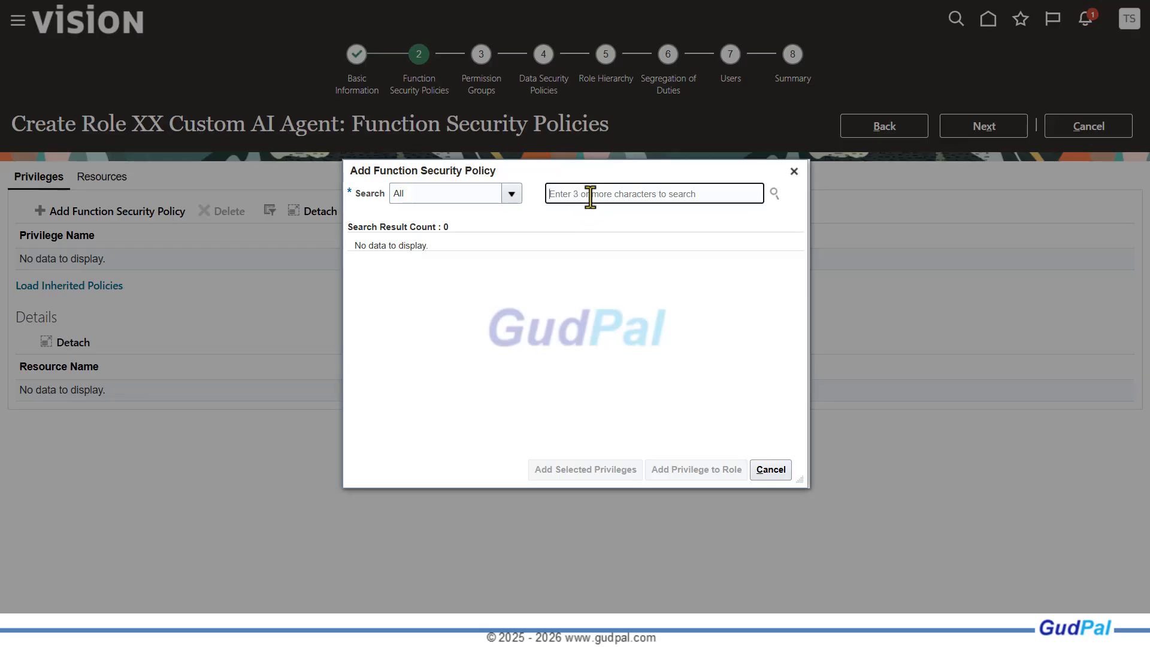
text(Access Intelligent Agent Chat)
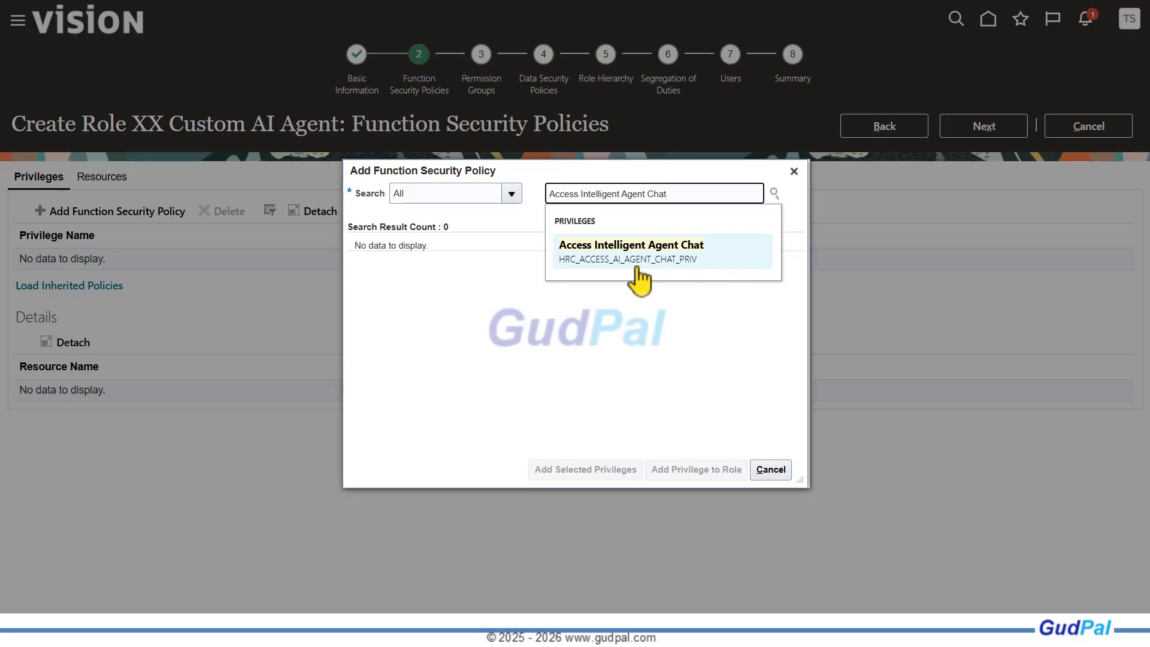
click(605, 264)
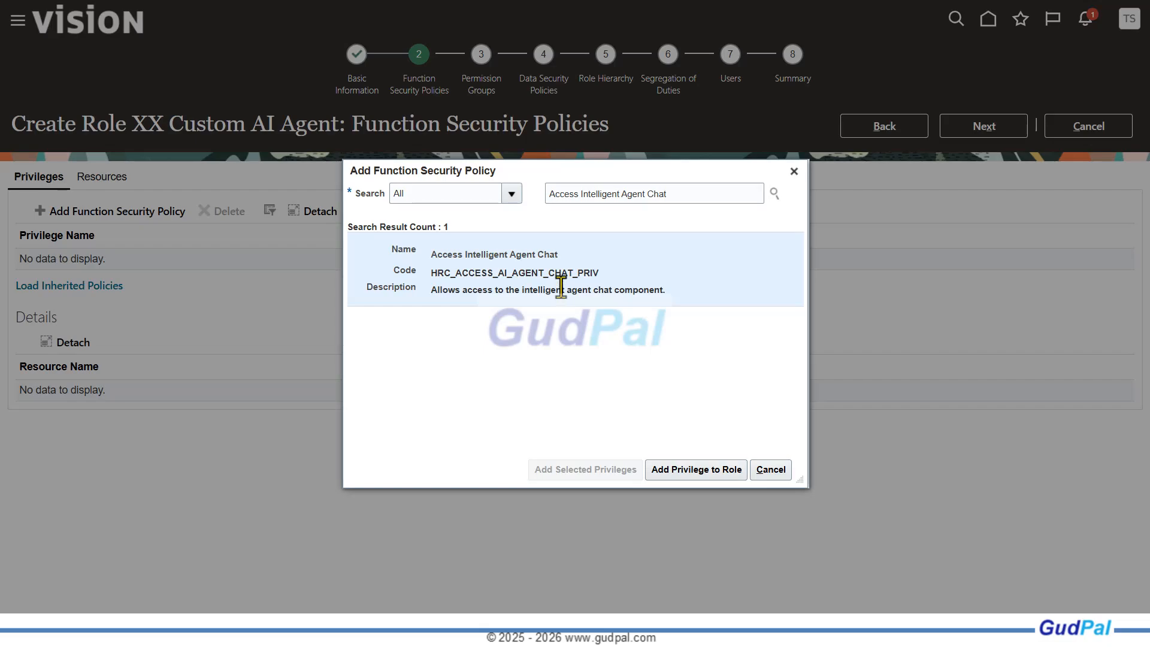
click(685, 474)
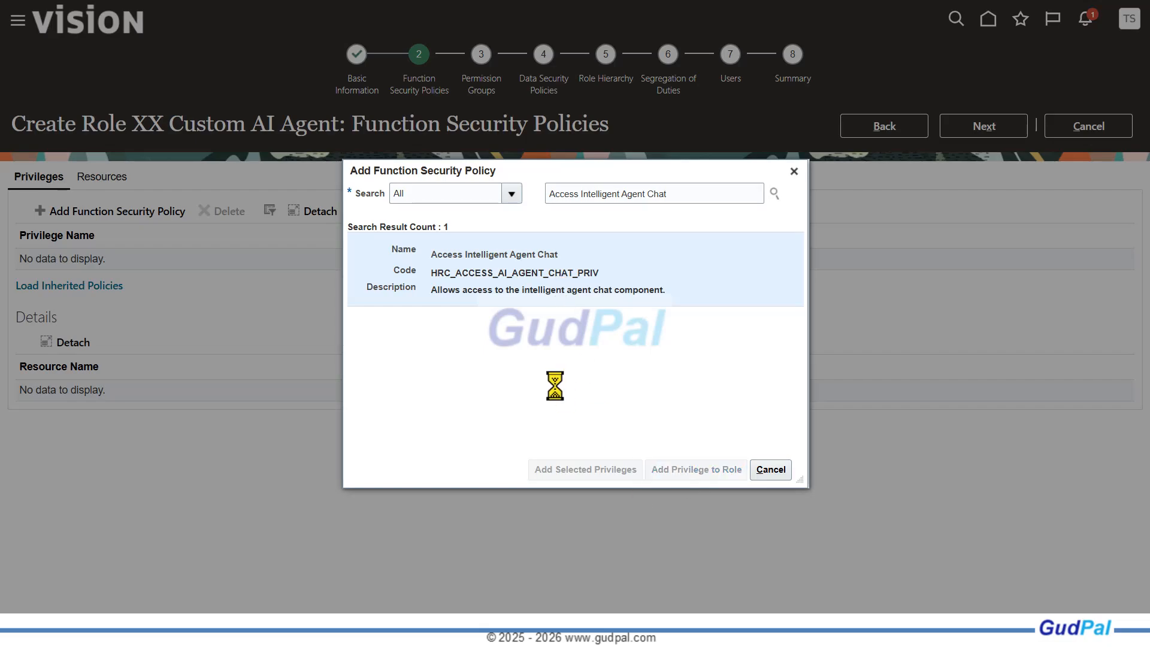
click(777, 471)
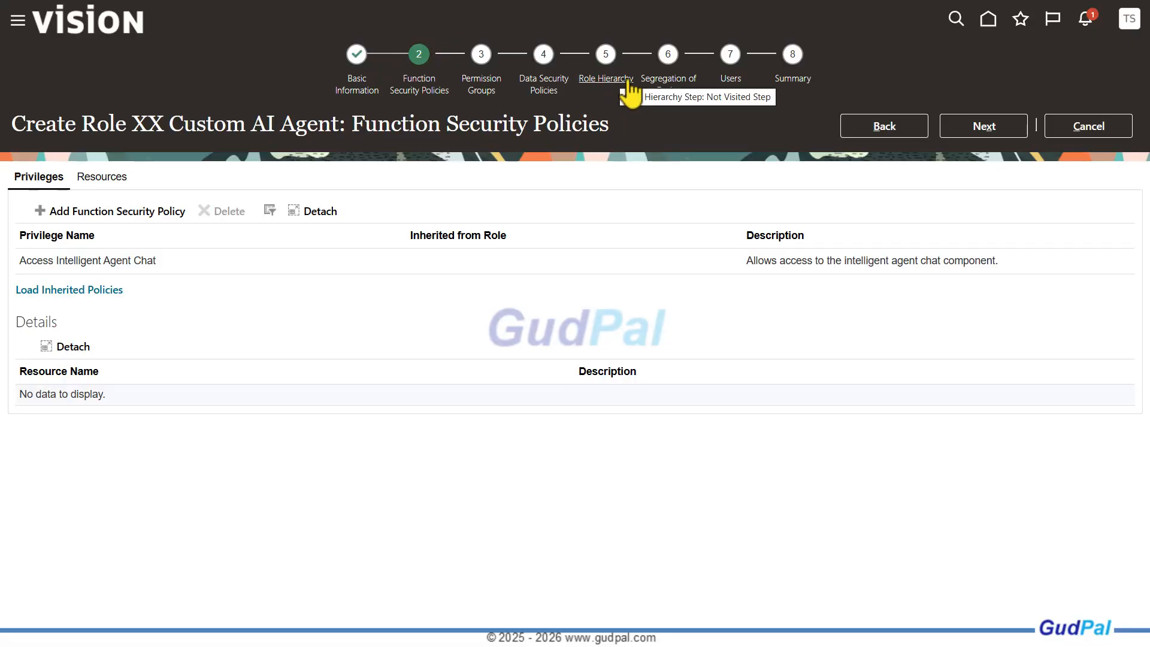
Advance to the Role Hierarchy stage and add the Fai Genai Agent Runtime Duty role under Roles and Permission Groups
click(983, 130)
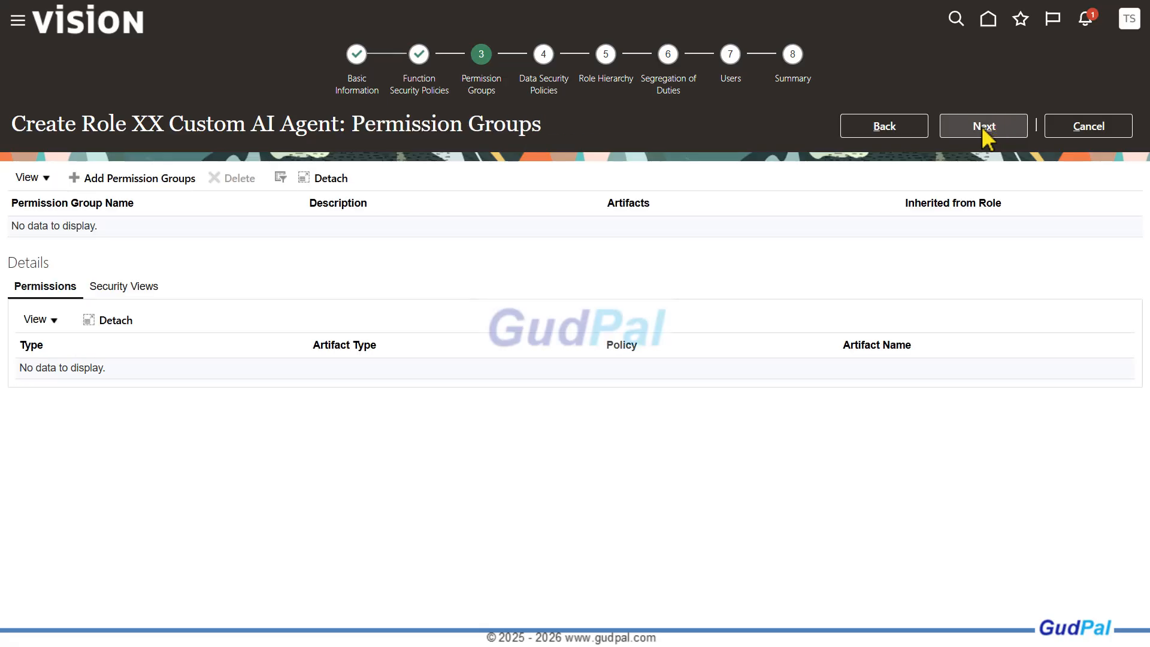
click(984, 130)
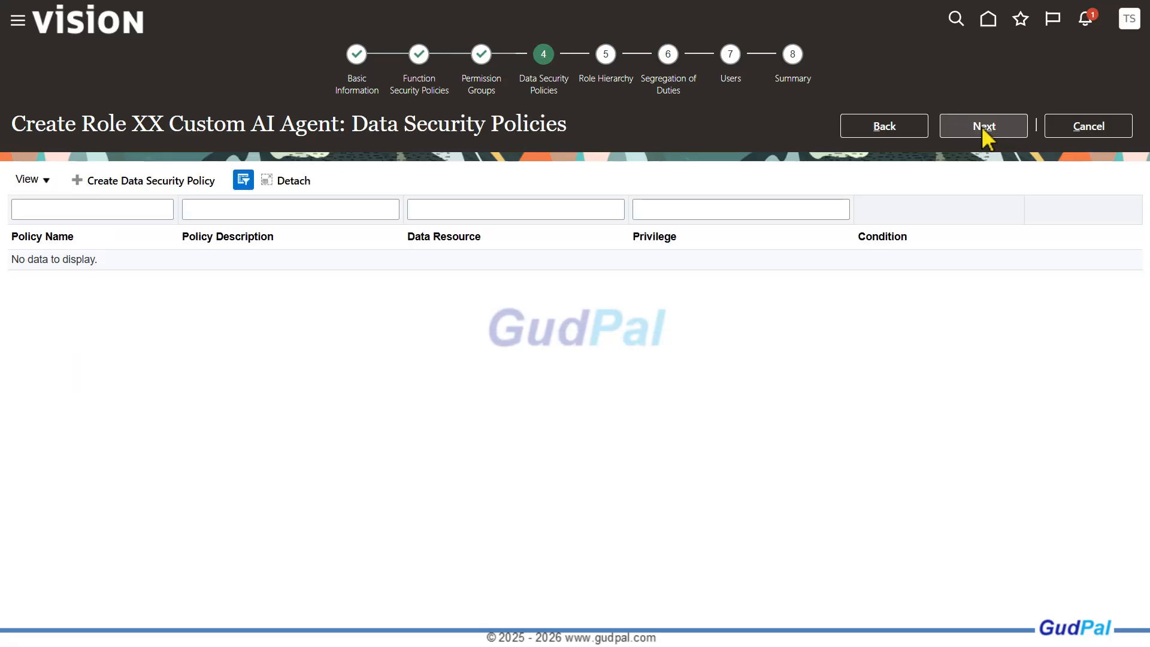
click(984, 130)
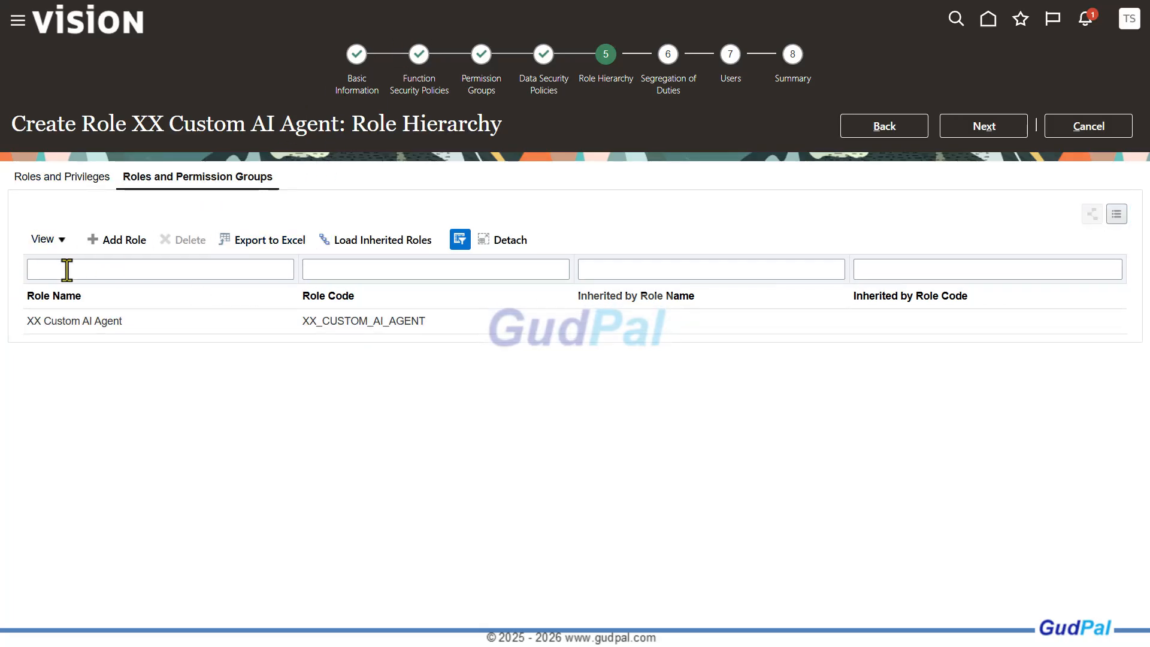
click(119, 247)
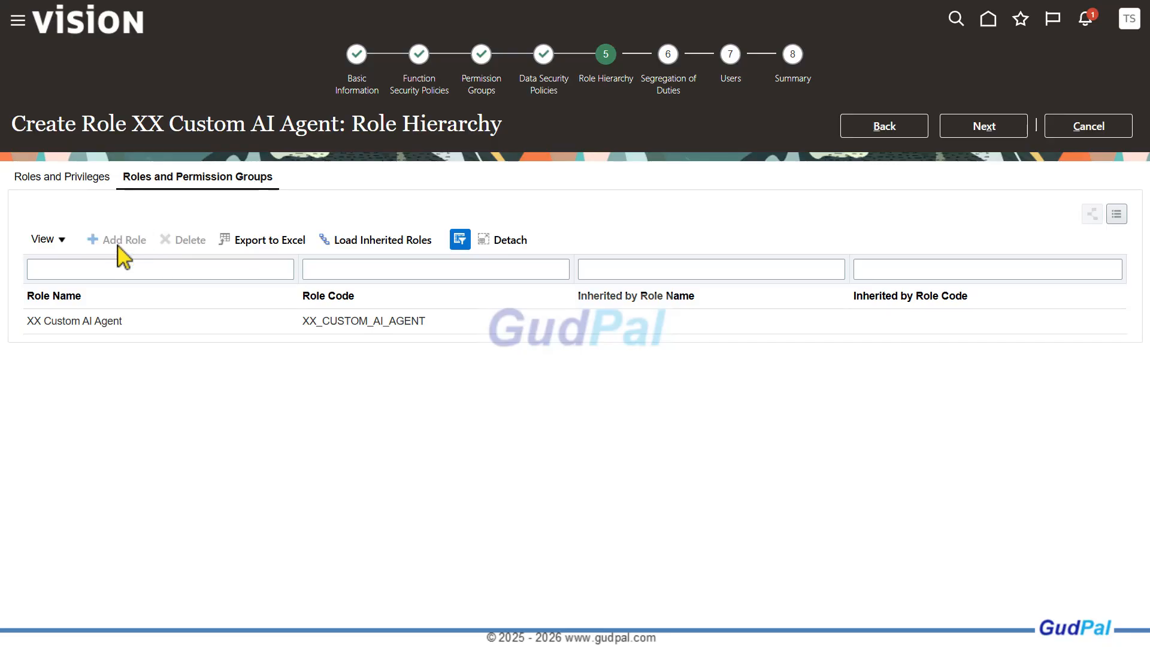
click(603, 193)
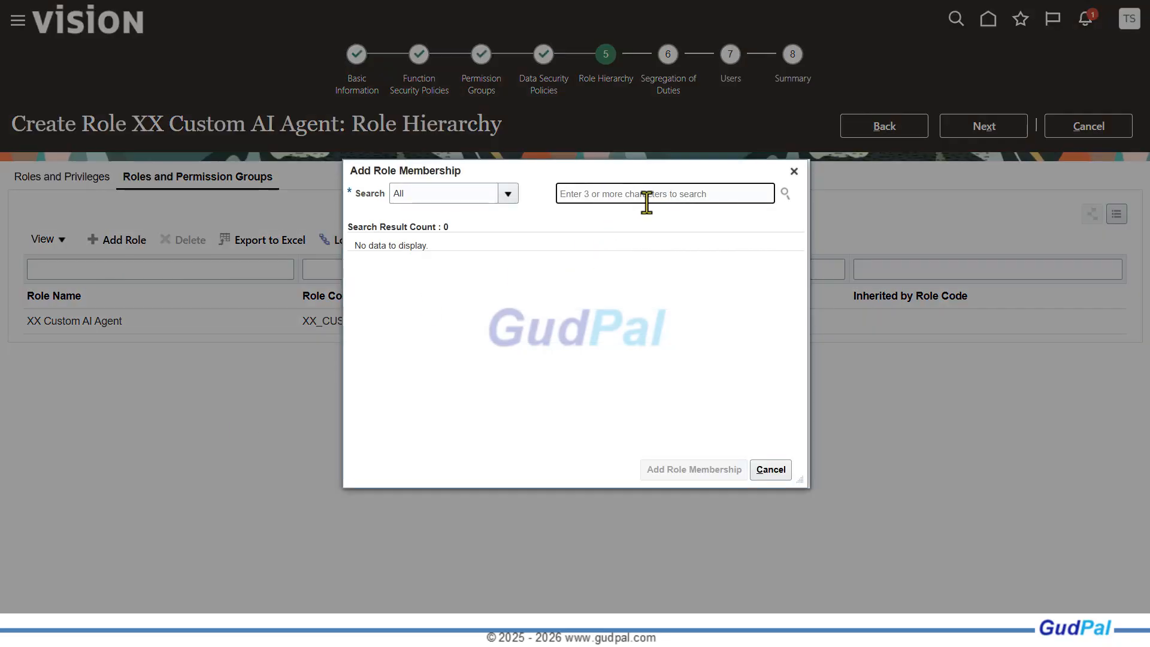
text(Fai Genai Agent Runtime Duty Role)
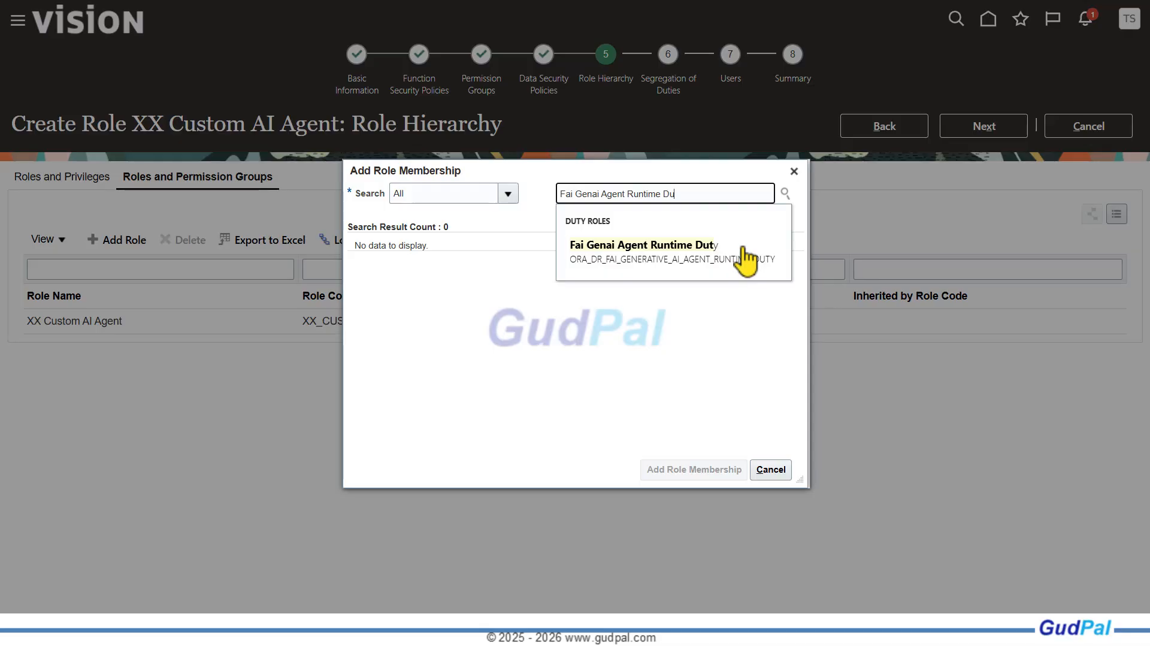
click(641, 249)
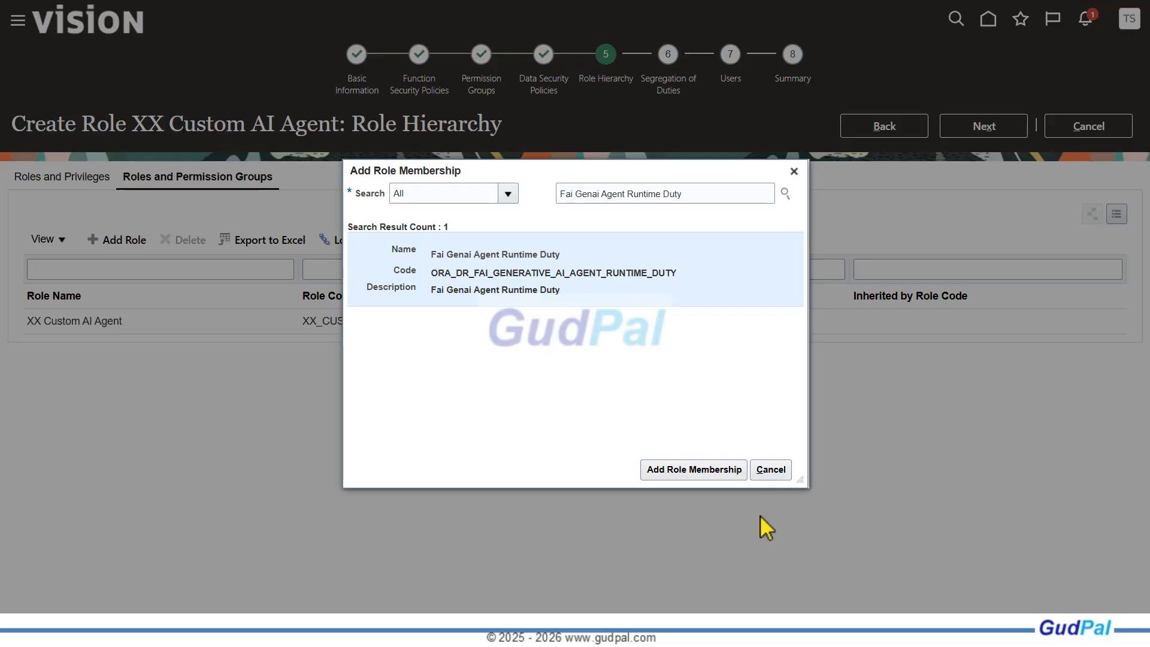
click(695, 470)
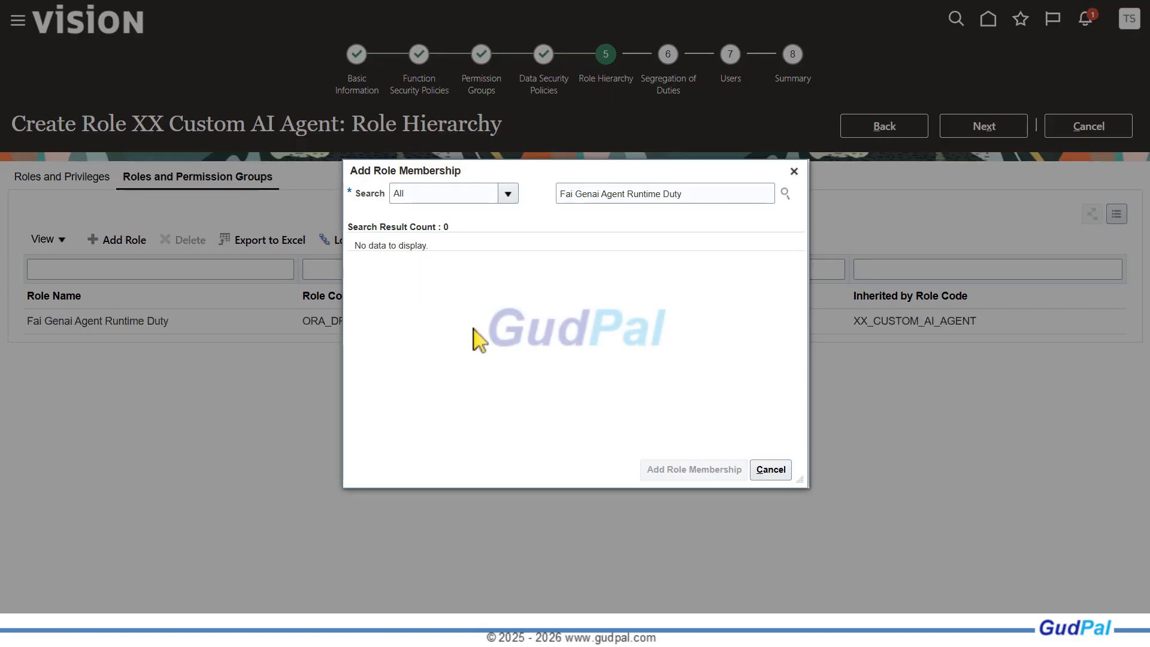
Close the role membership dialog, advance through the remaining stages to the Summary without adding users, and save the XX Custom AI Agent role
click(771, 470)
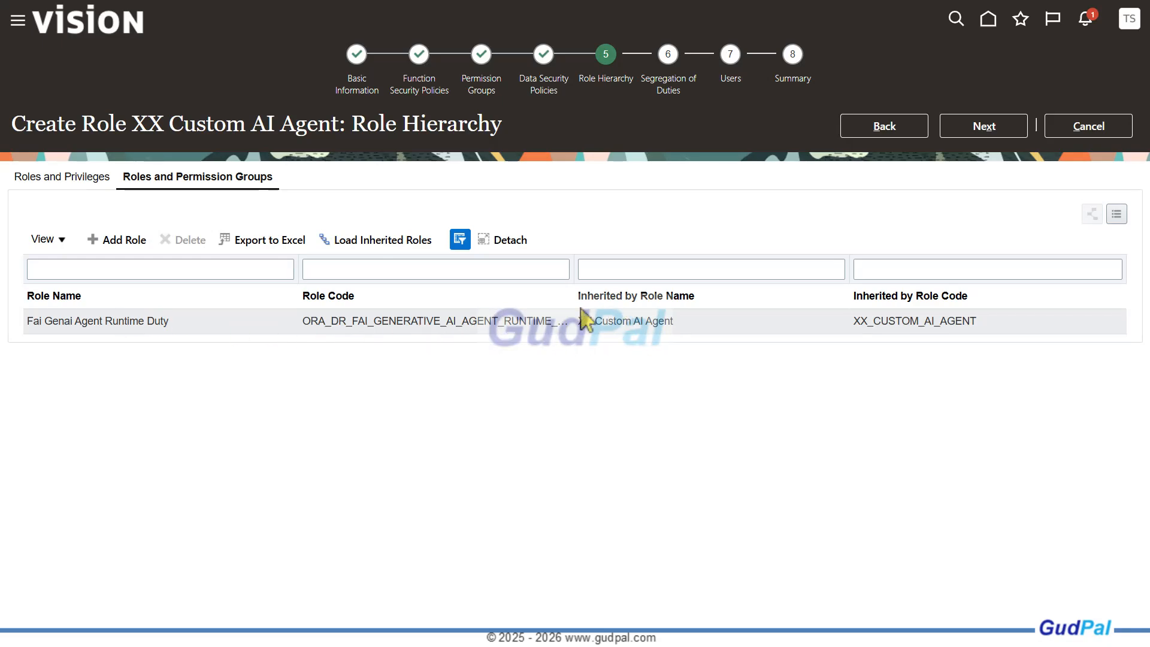
click(995, 129)
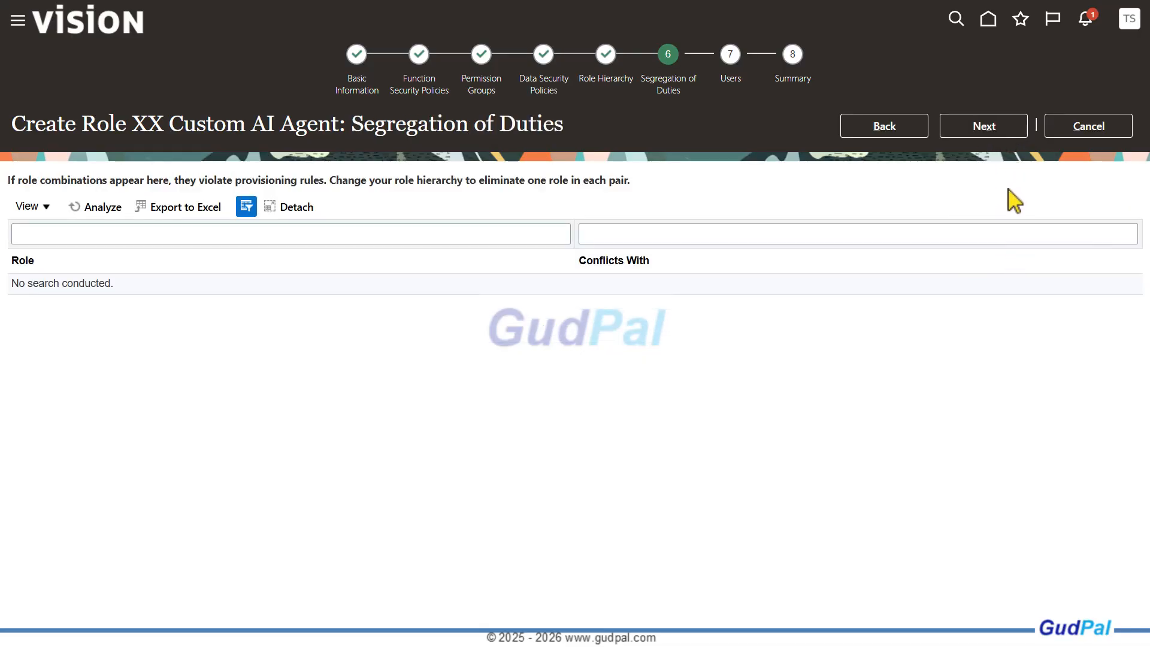
click(990, 130)
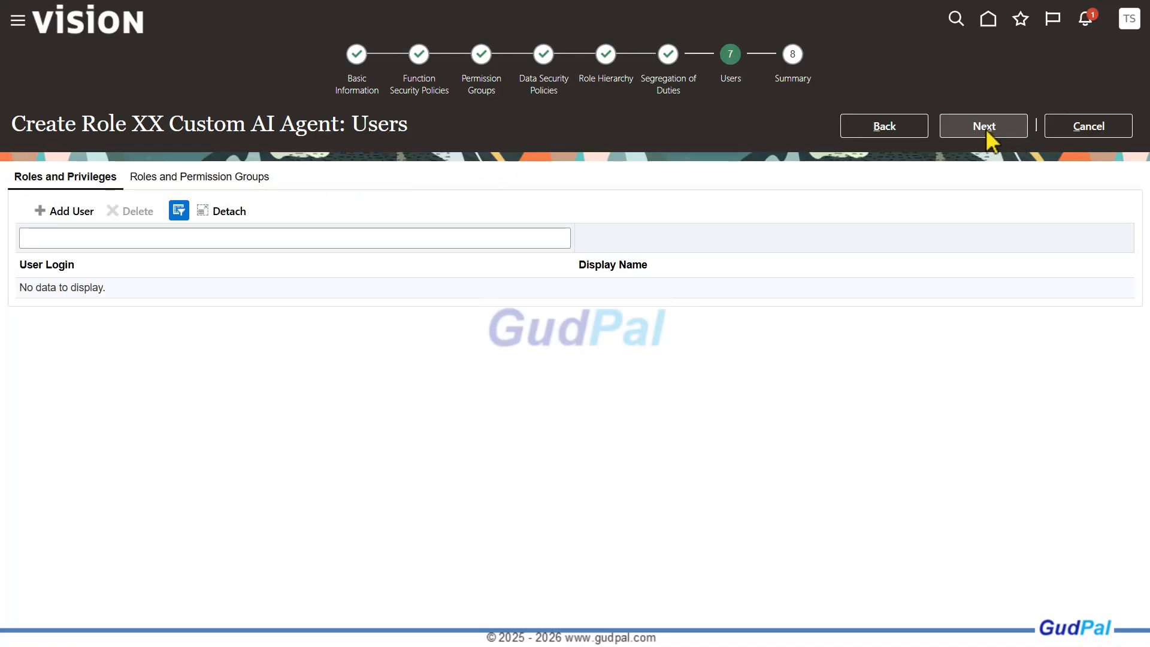
click(987, 127)
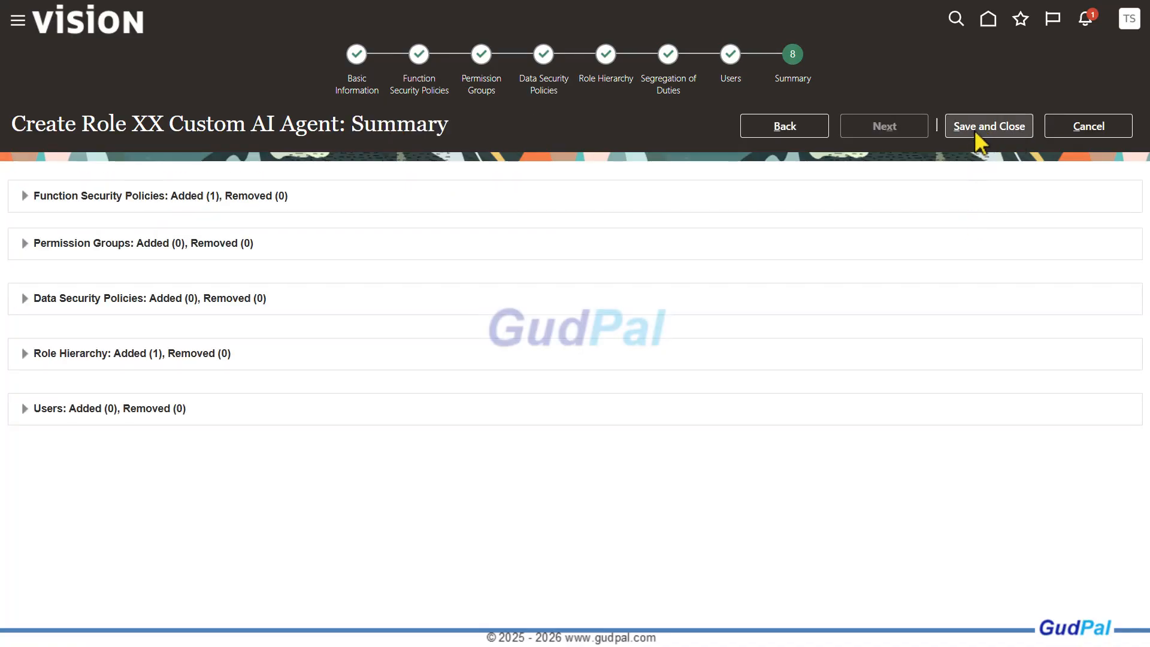
click(977, 133)
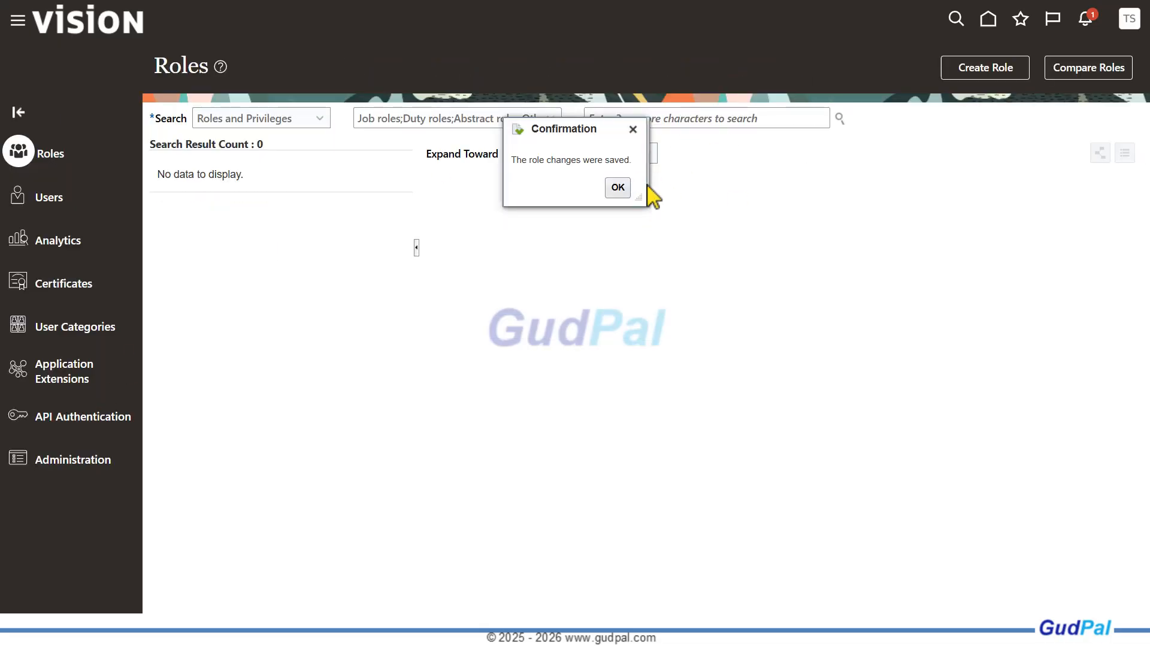
click(623, 199)
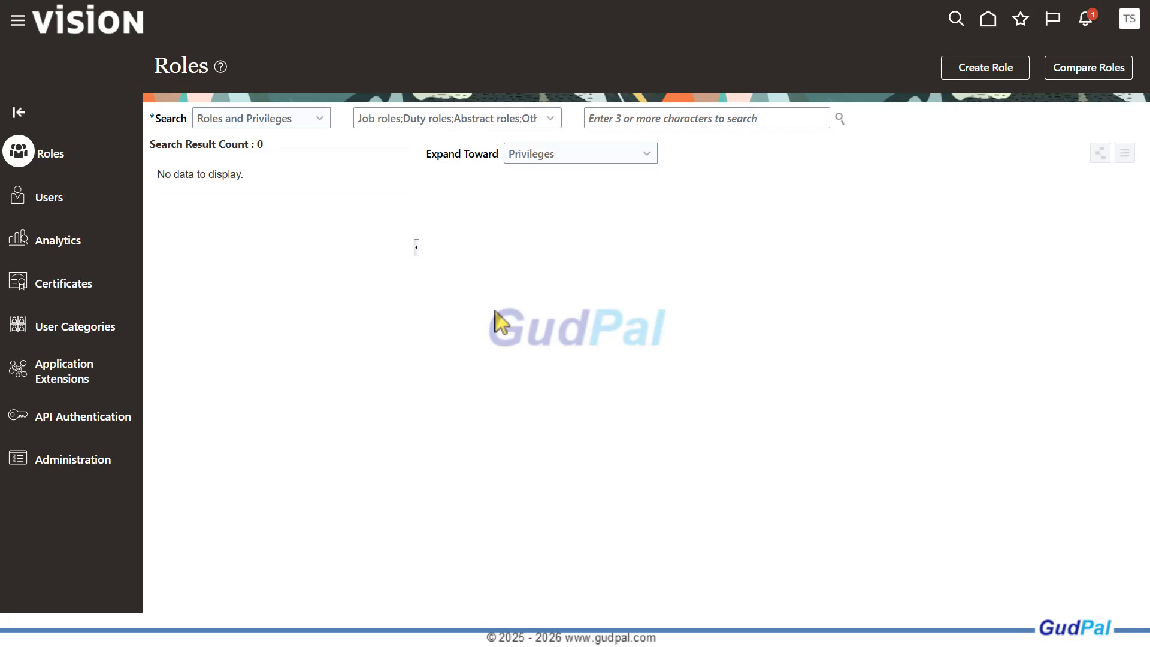
Find the target user's account by user name in User Accounts and open it for editing
click(50, 201)
click(566, 118)
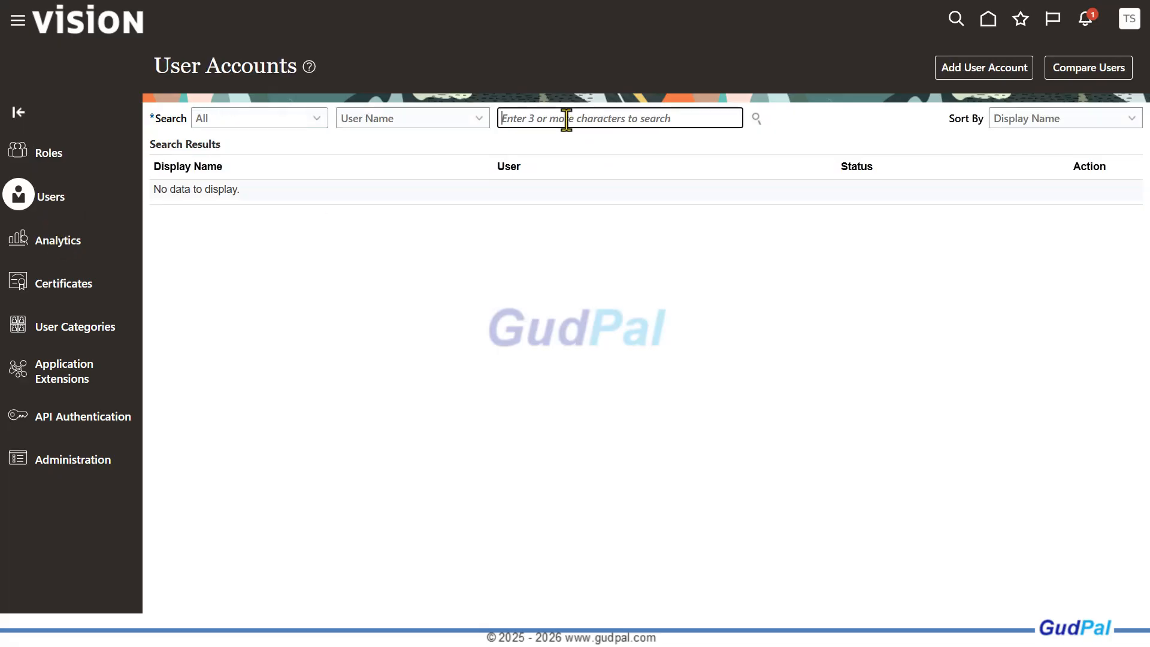
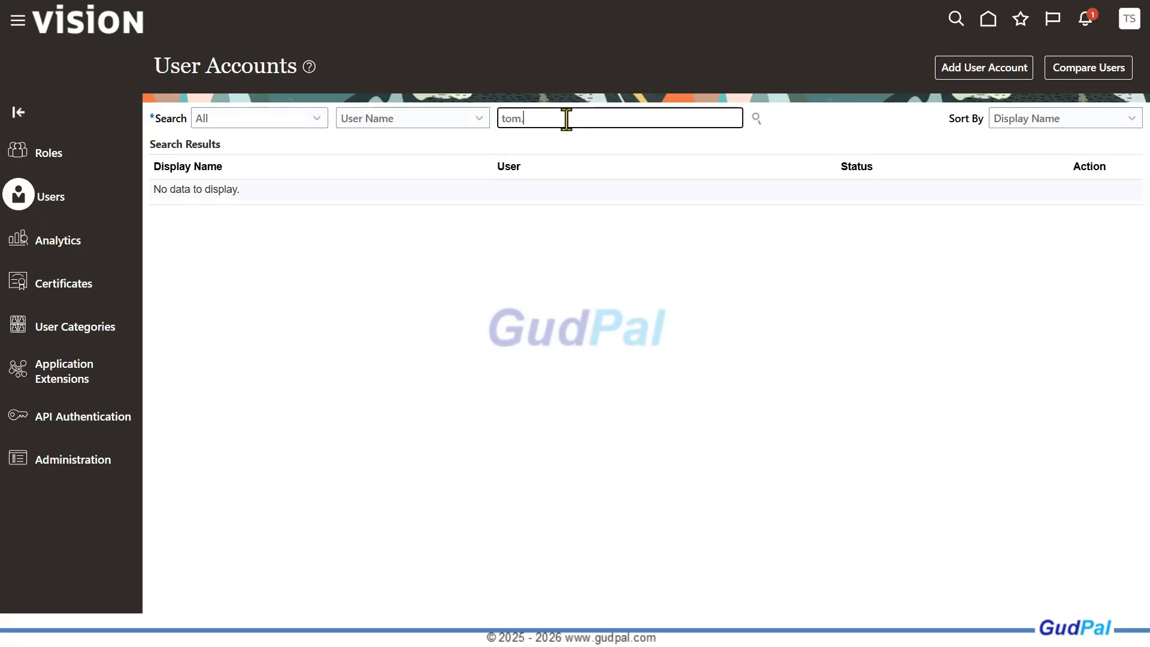
click(757, 118)
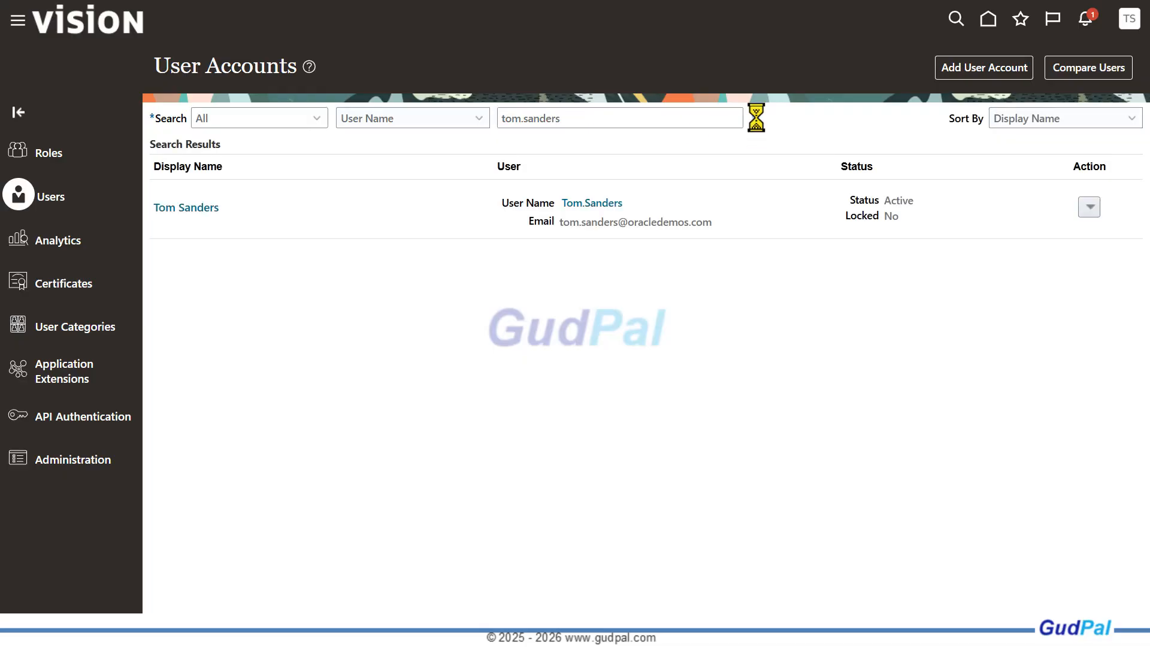
click(182, 210)
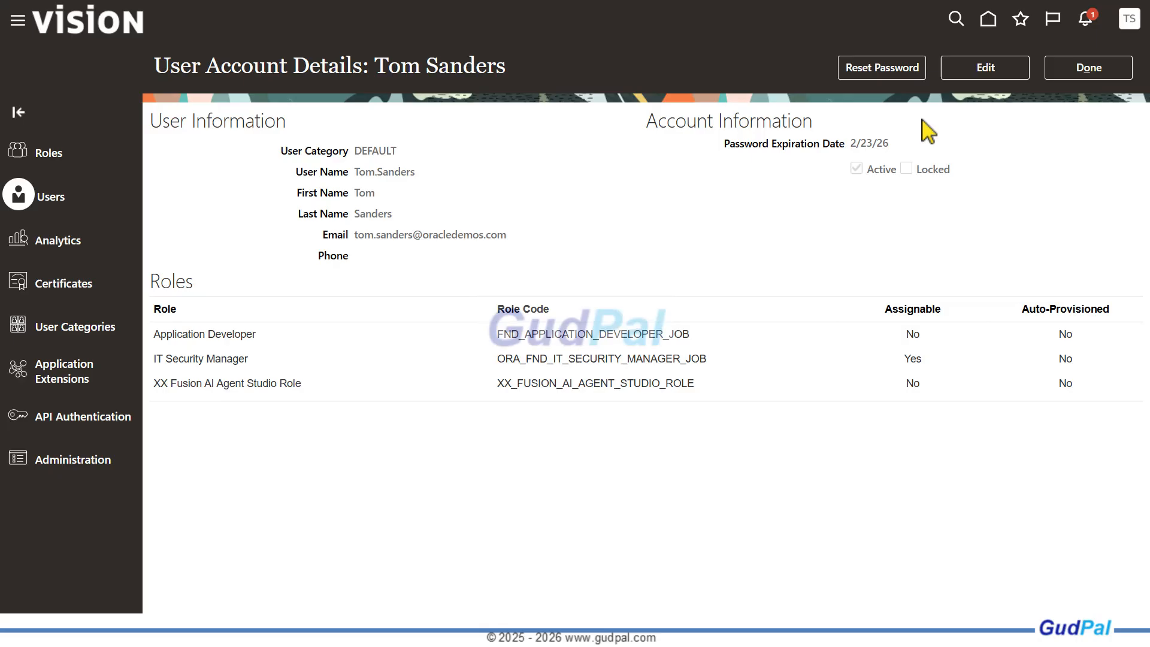
click(984, 68)
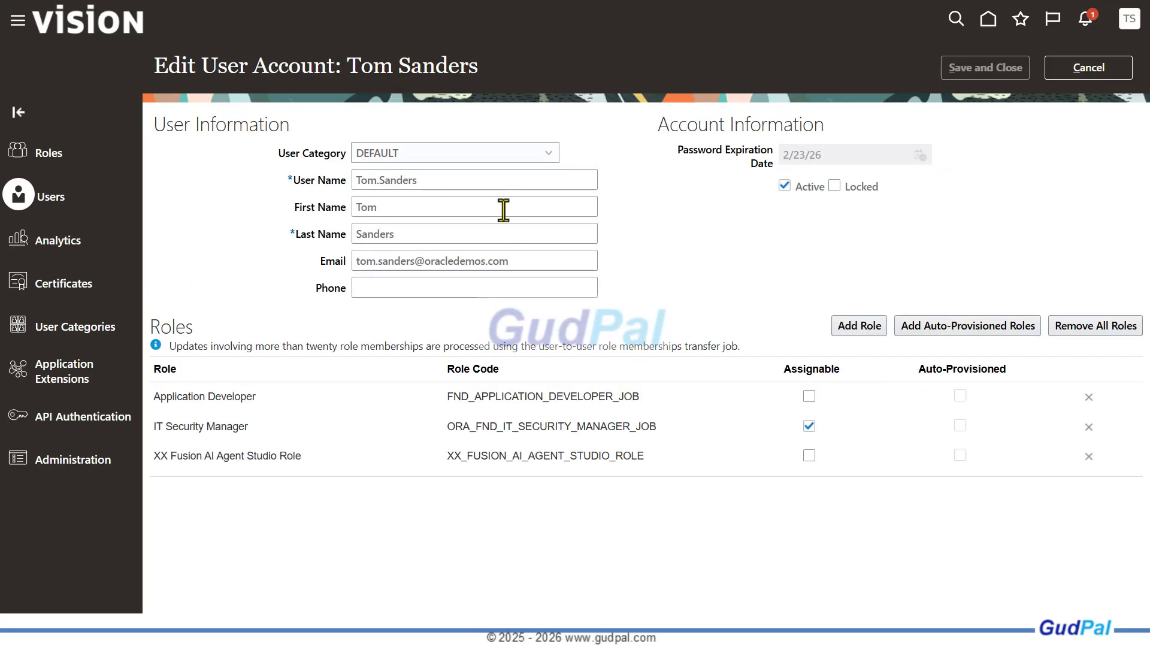
Add the XX Custom AI Agent role to the user's account, save the change and return to the user accounts list
click(859, 327)
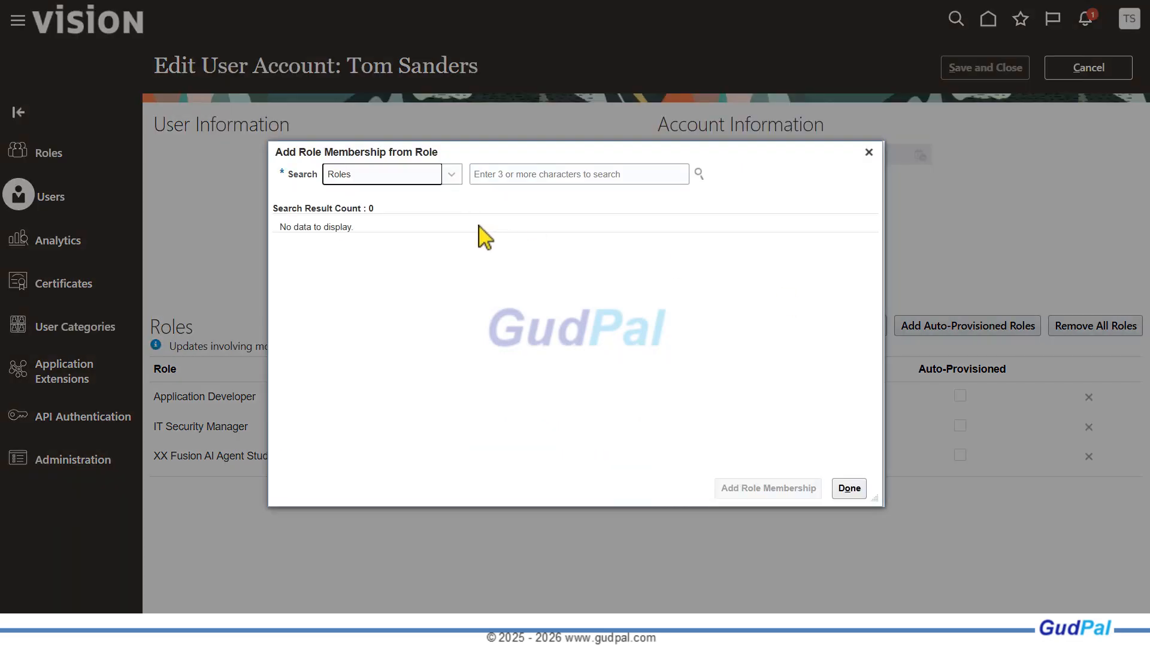
click(507, 175)
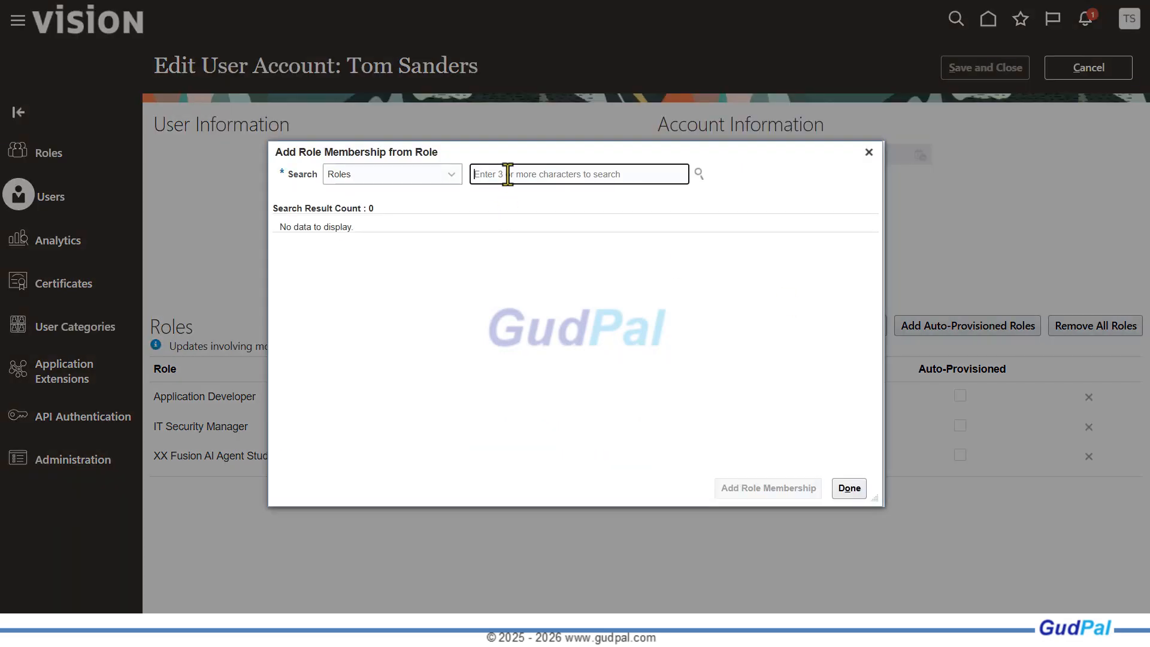
text(XX Cus)
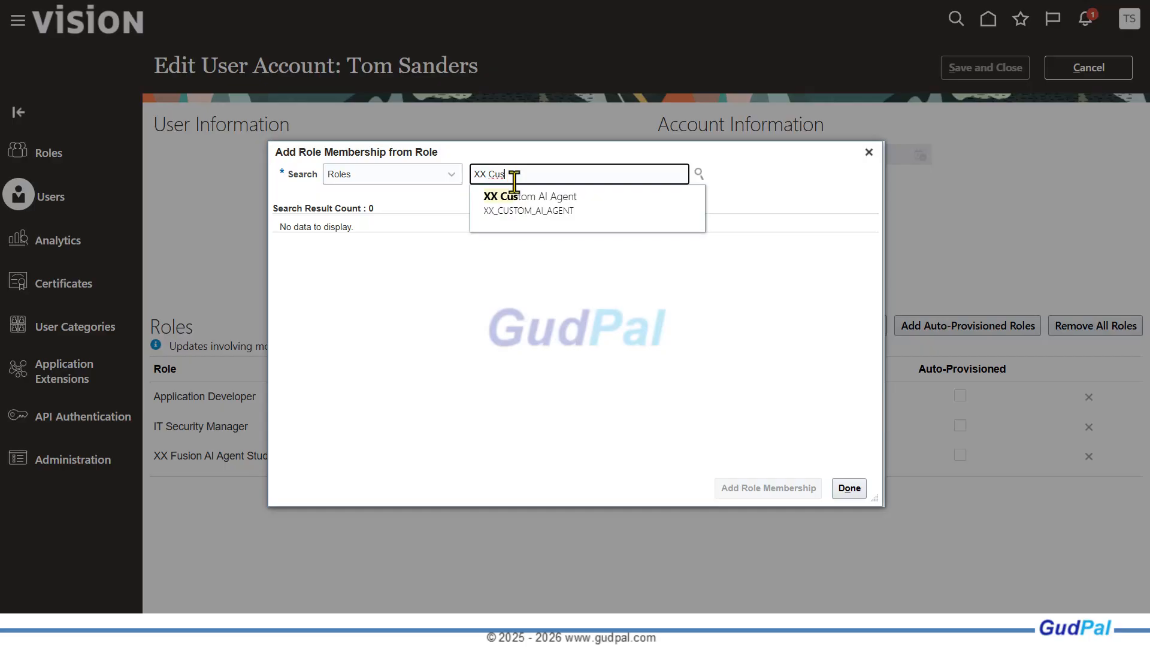
click(527, 203)
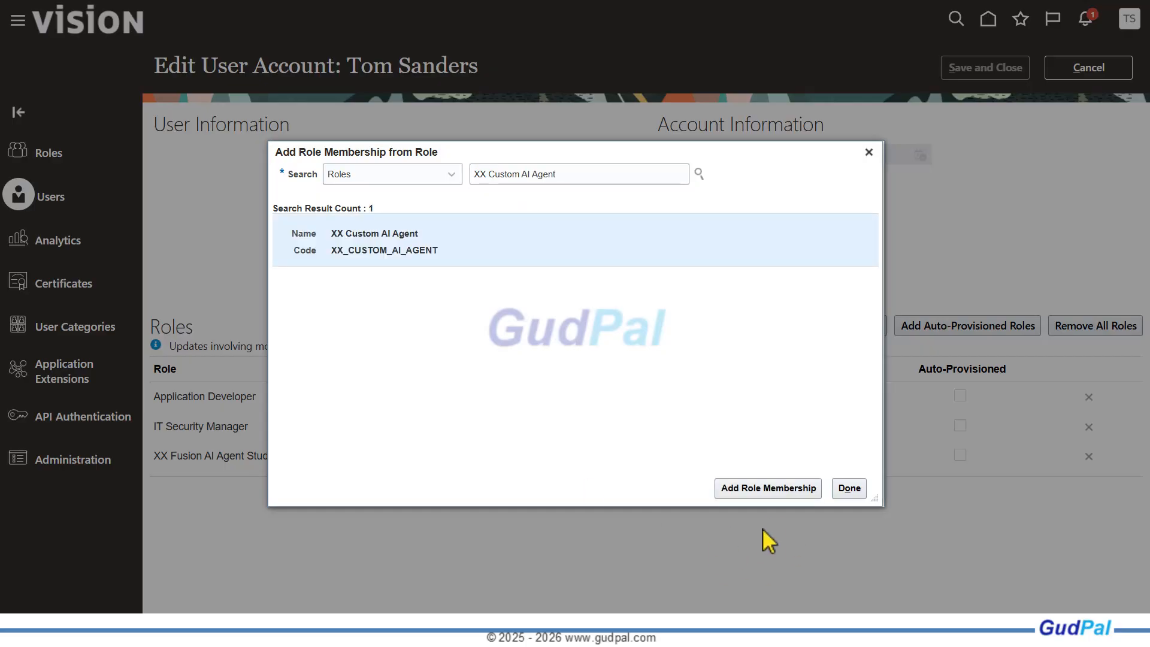
click(747, 488)
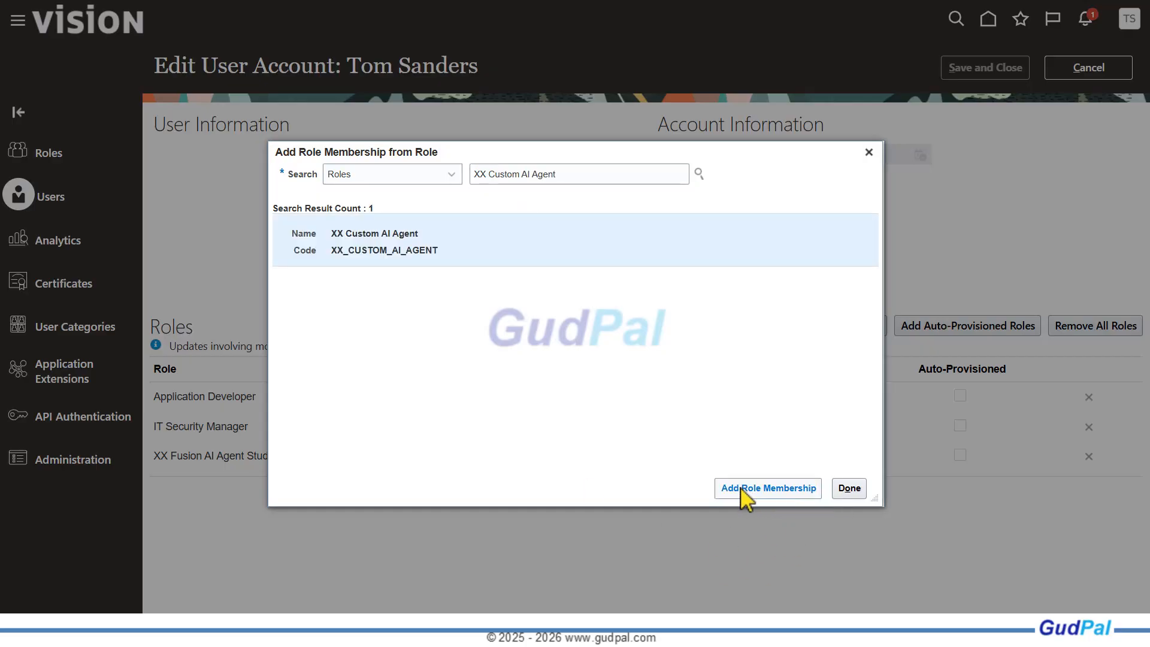
click(849, 488)
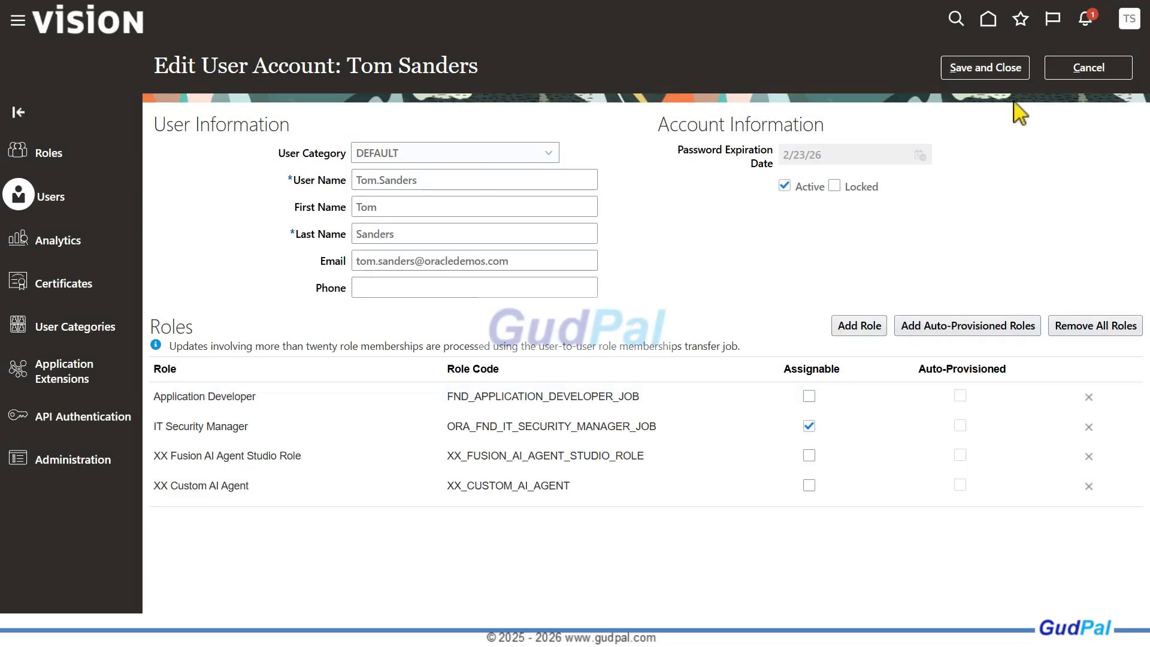
click(981, 73)
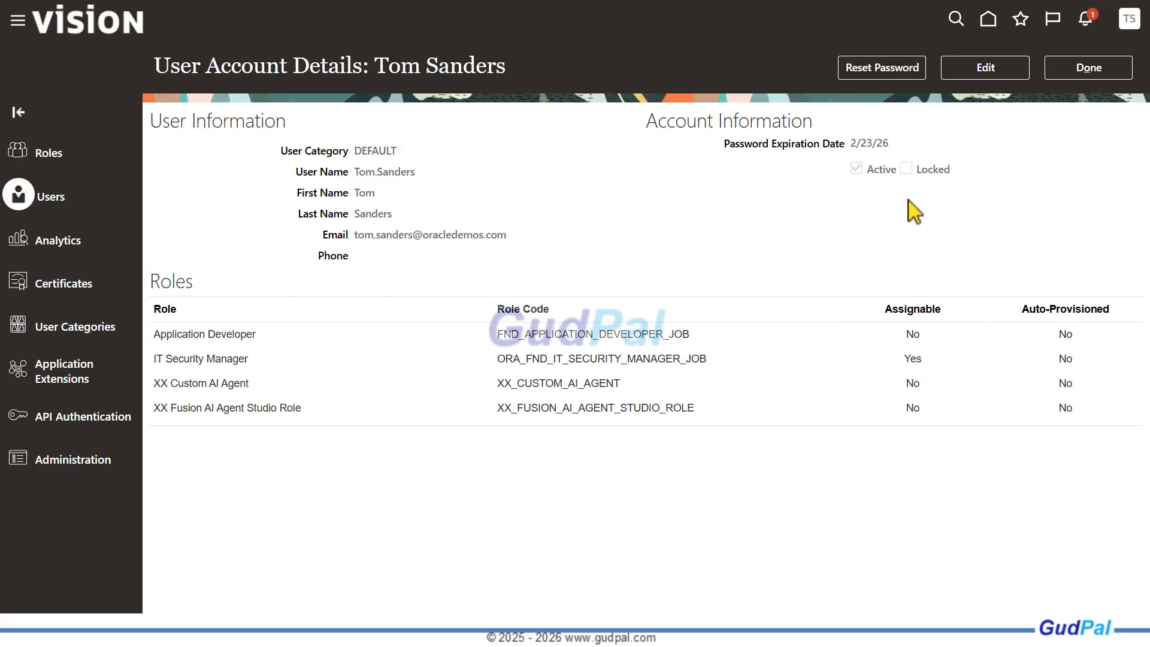
click(1091, 68)
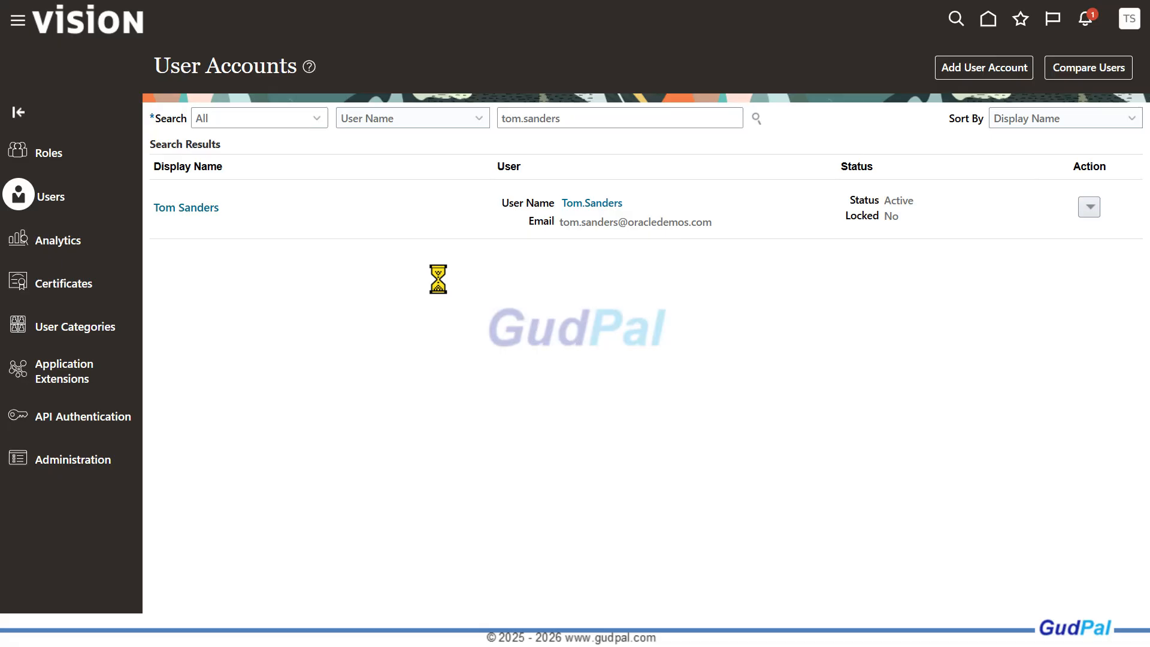
In Scheduled Processes, submit the Import Resource Application Security Data job and refresh the process list to check its status
click(18, 23)
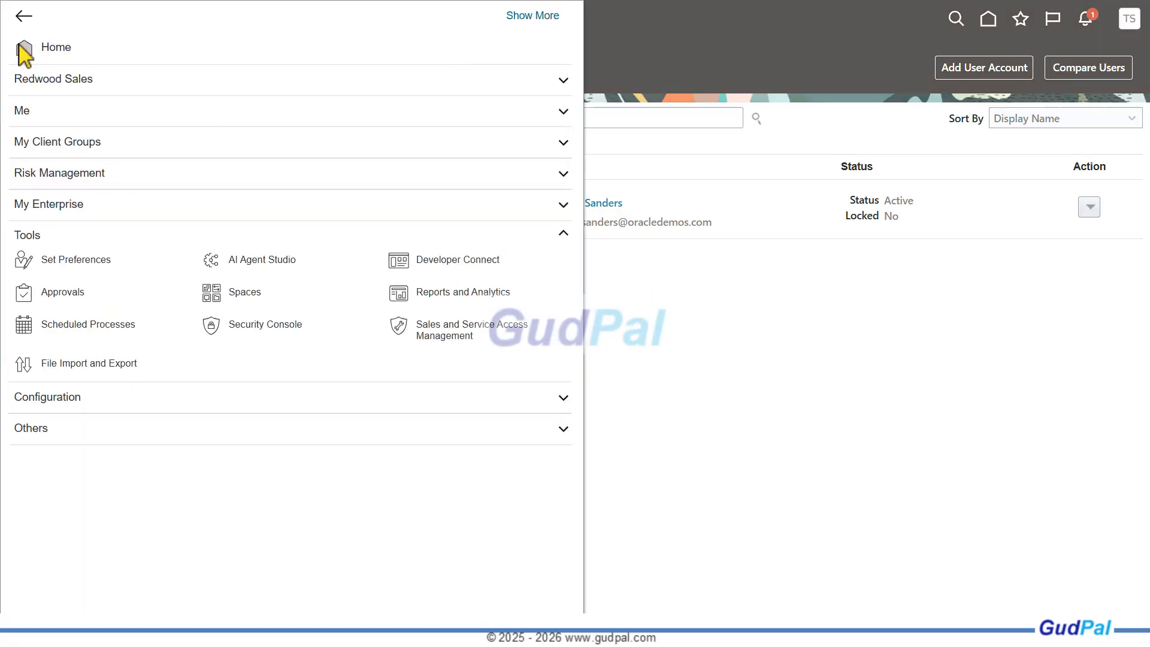
click(98, 331)
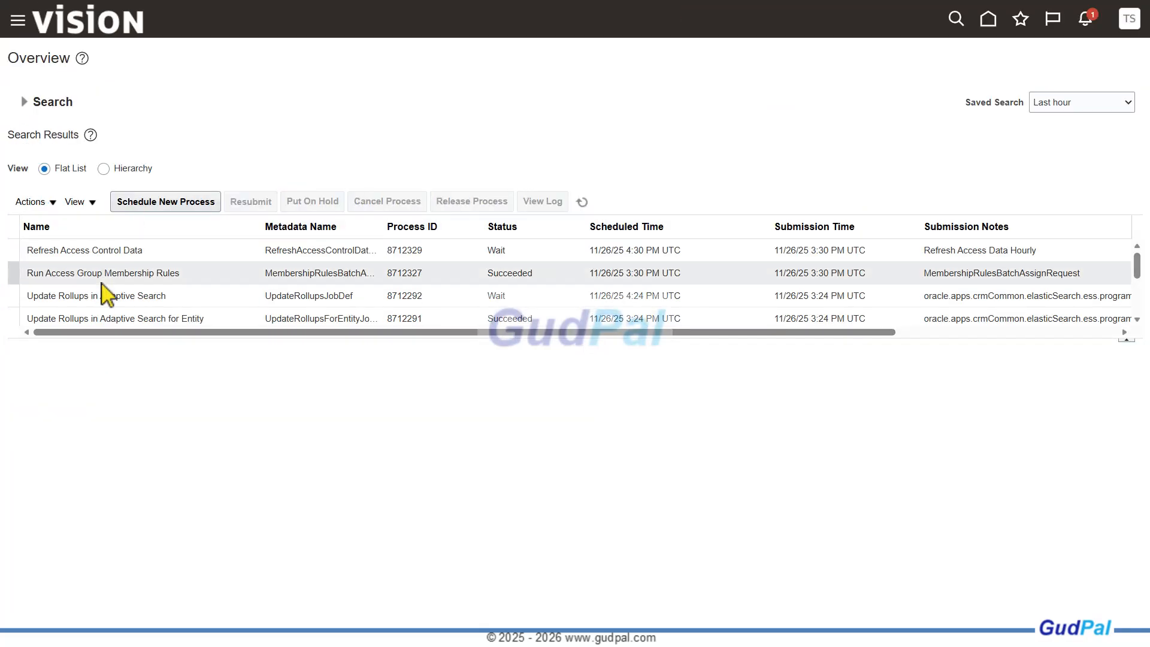
click(176, 204)
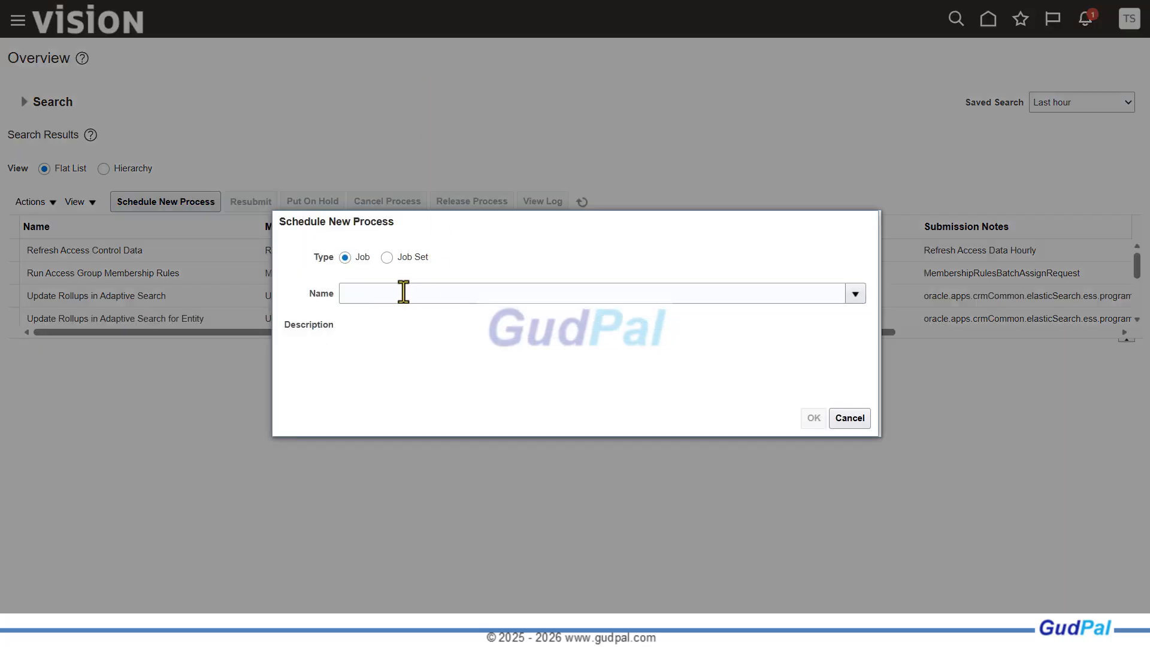
click(403, 293)
text(Import Resource Application Security Data)
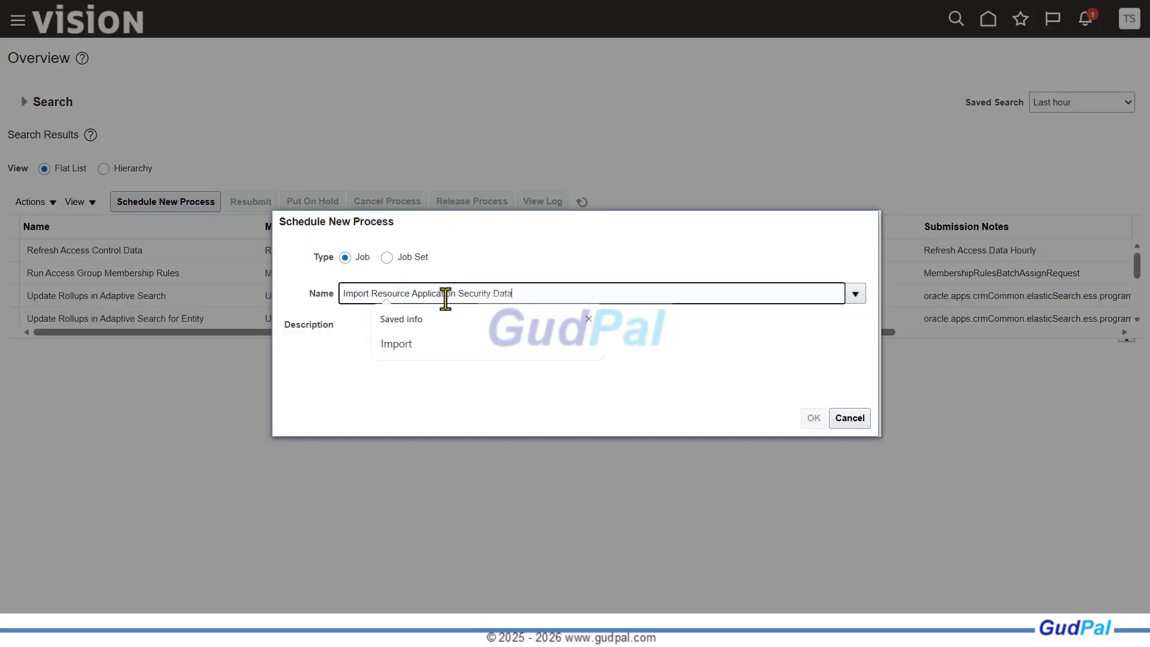
key(Tab)
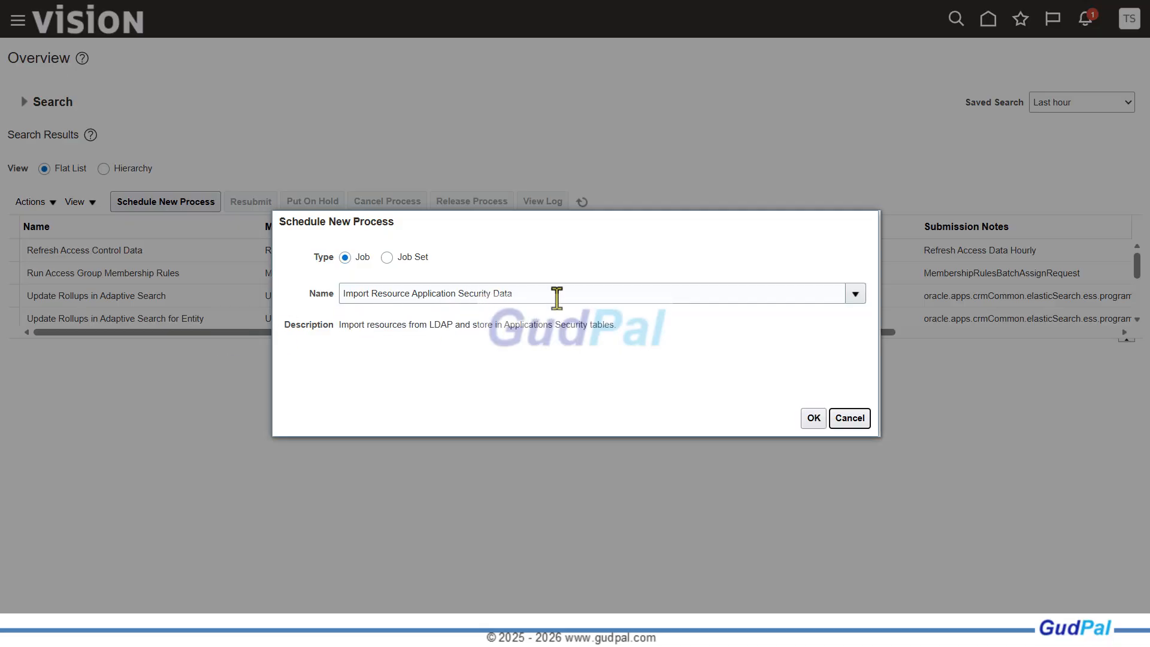
click(814, 418)
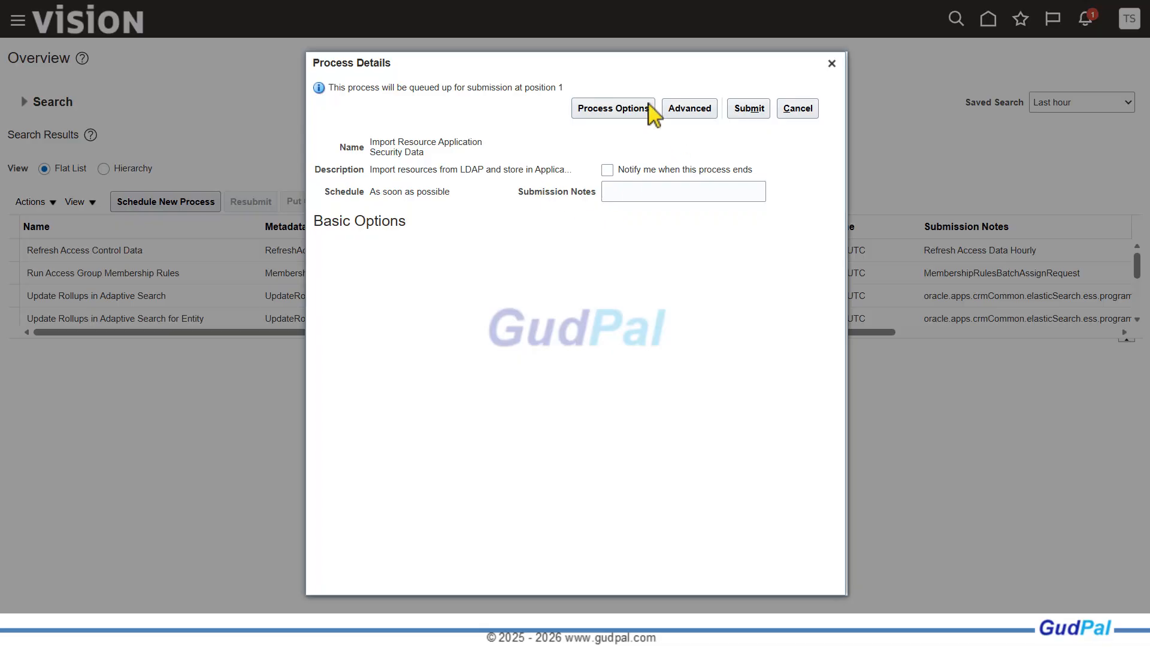
click(761, 108)
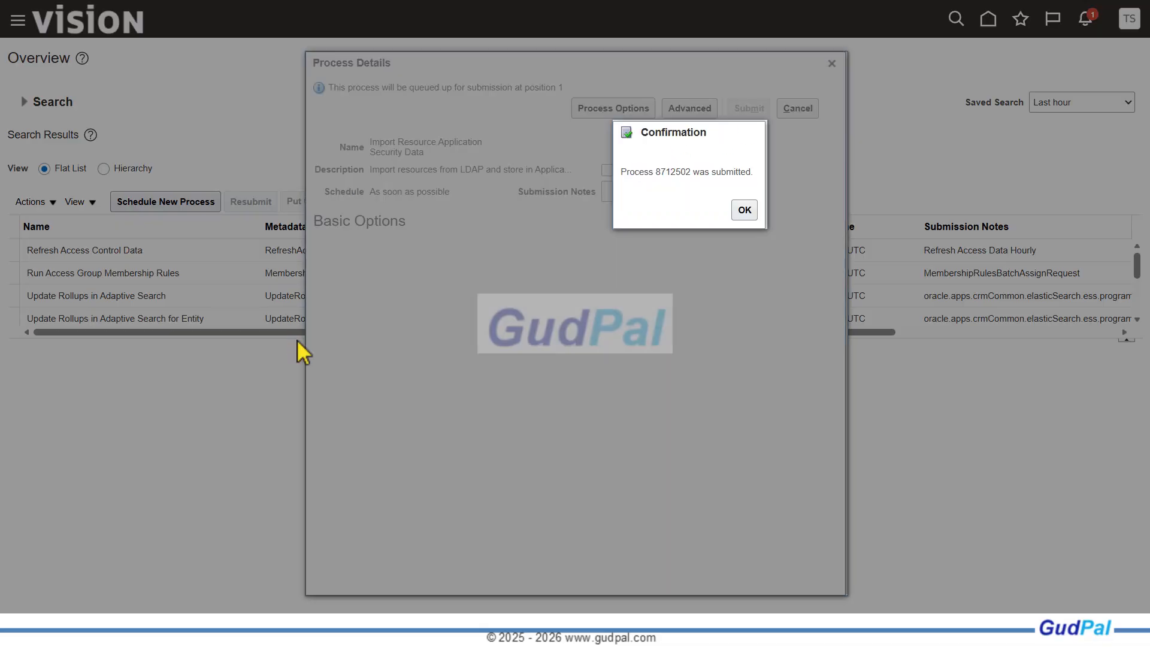
click(742, 212)
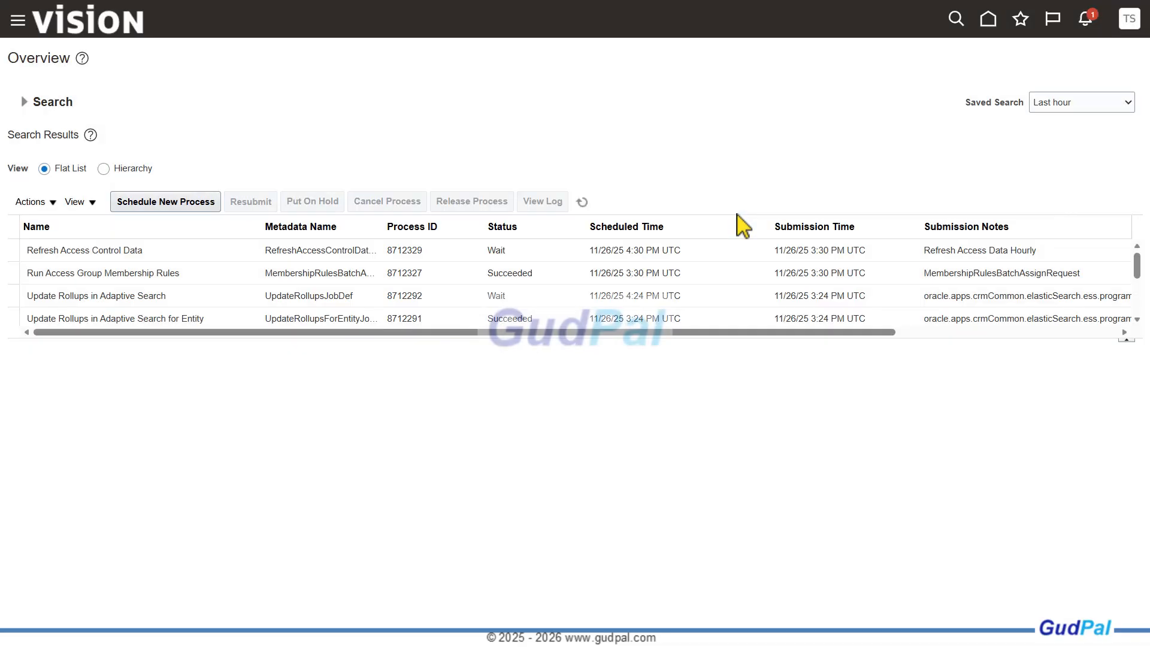
click(582, 203)
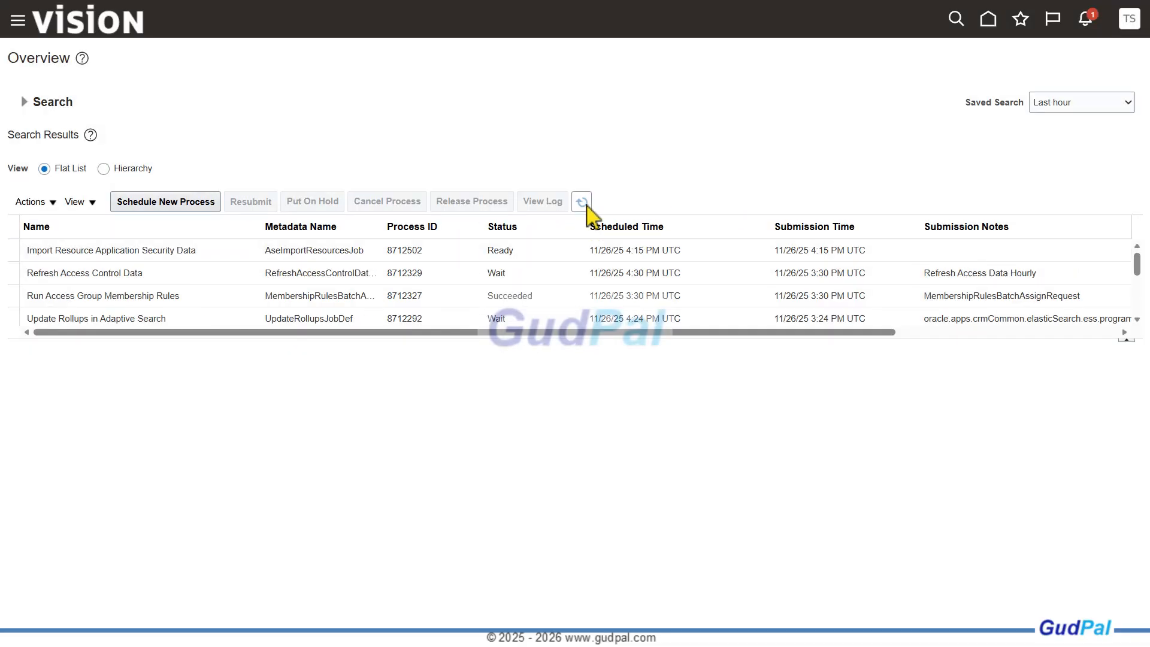
click(585, 204)
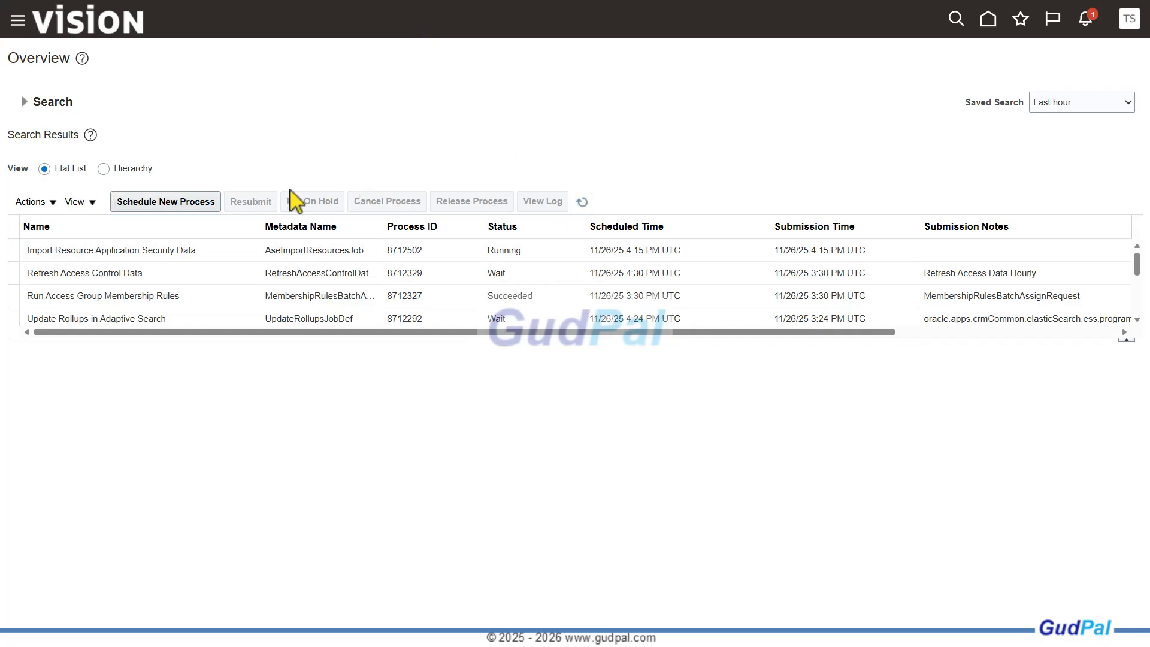
click(148, 205)
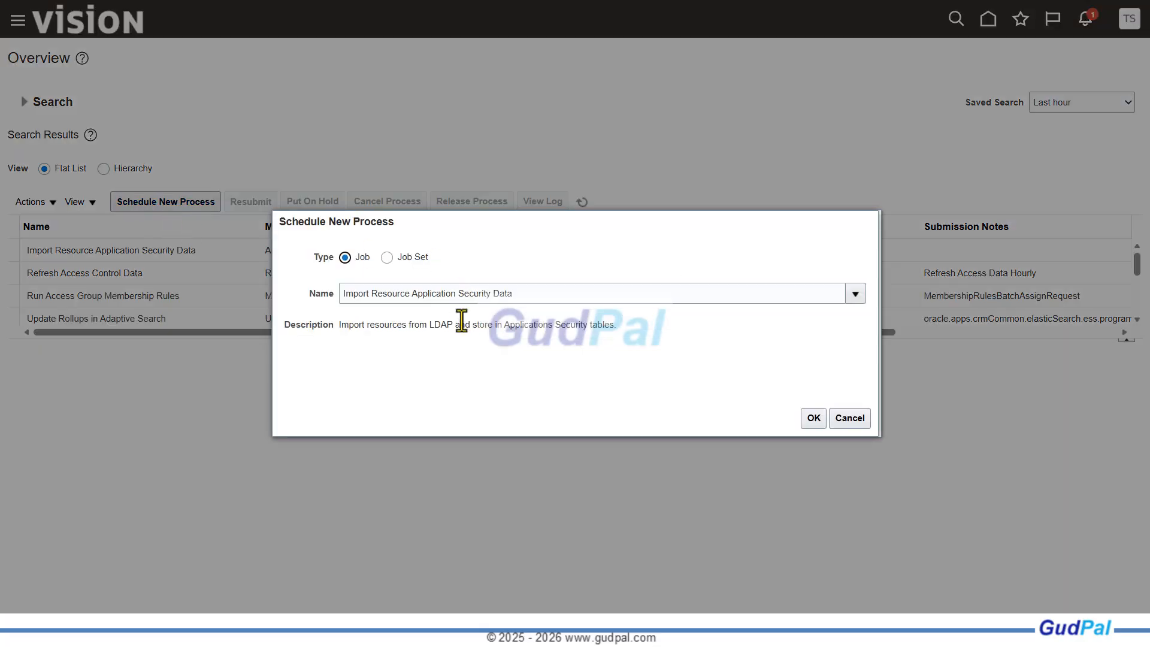
drag(529, 292, 300, 297)
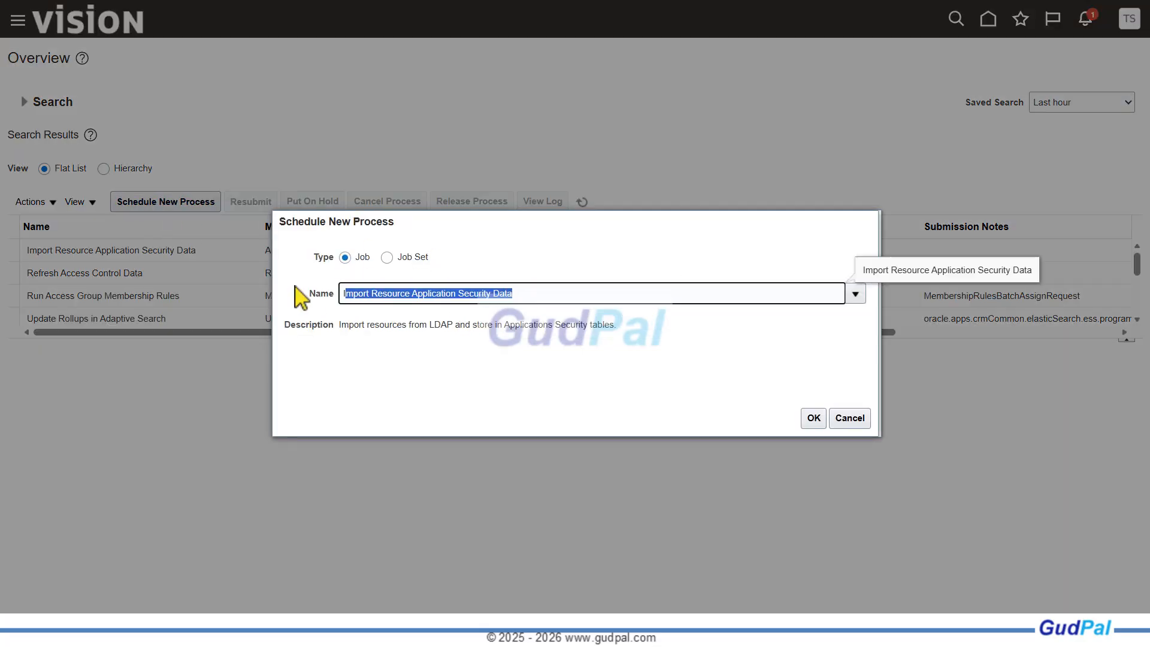
key(BackSpace)
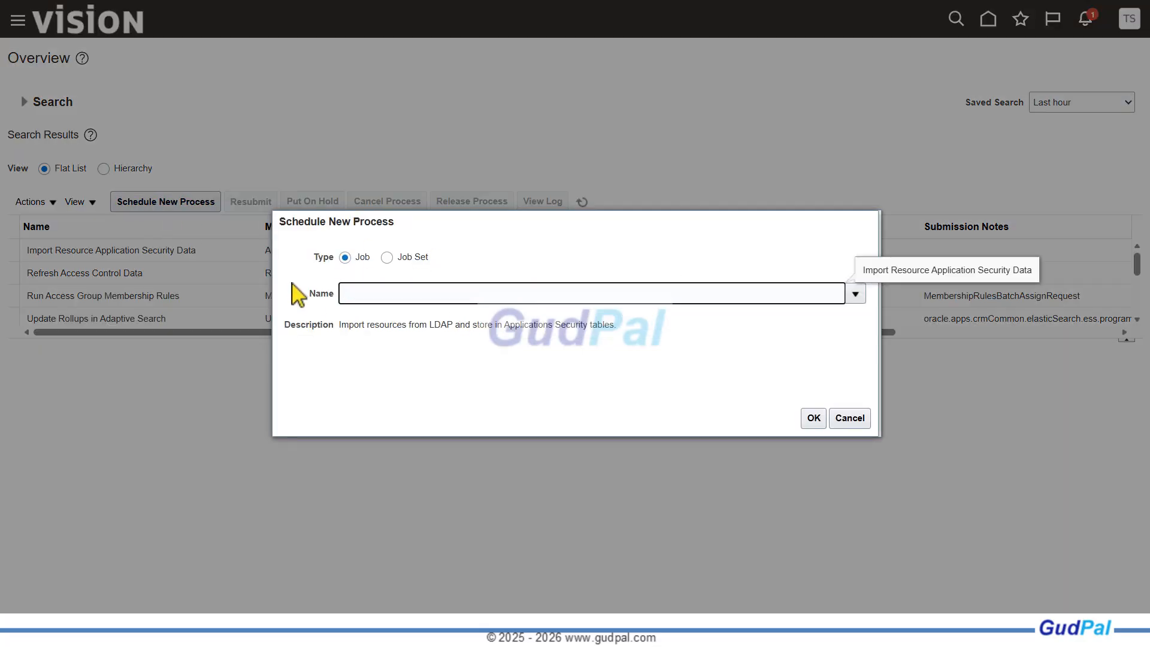
text(Import User and Role Application Security Data)
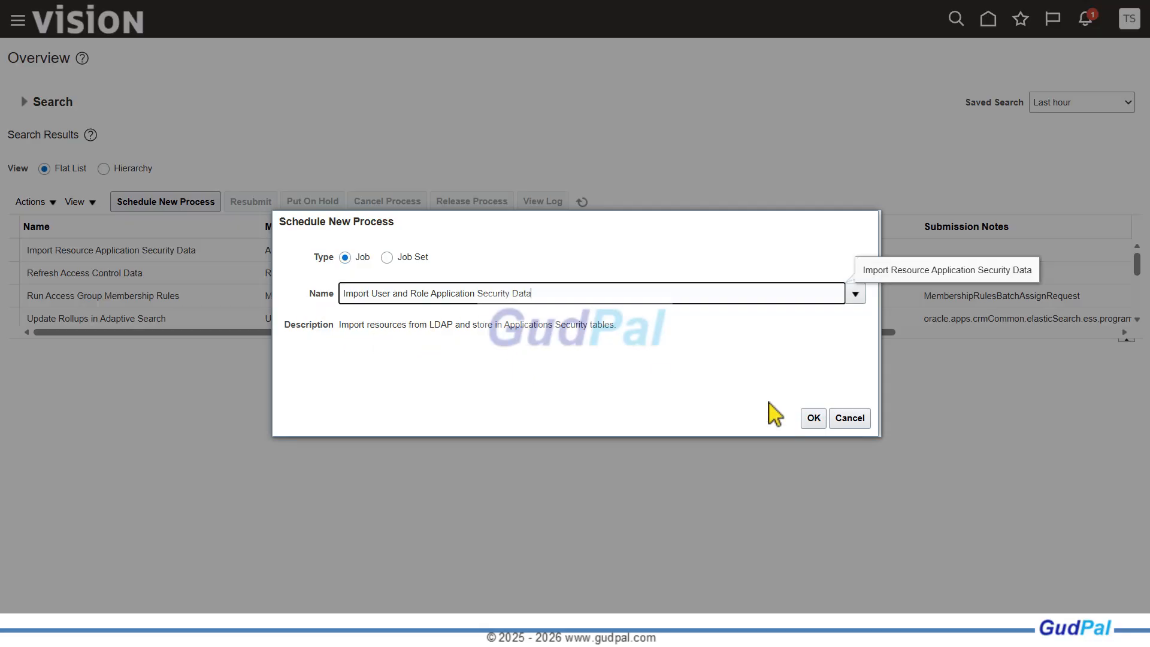
key(Tab)
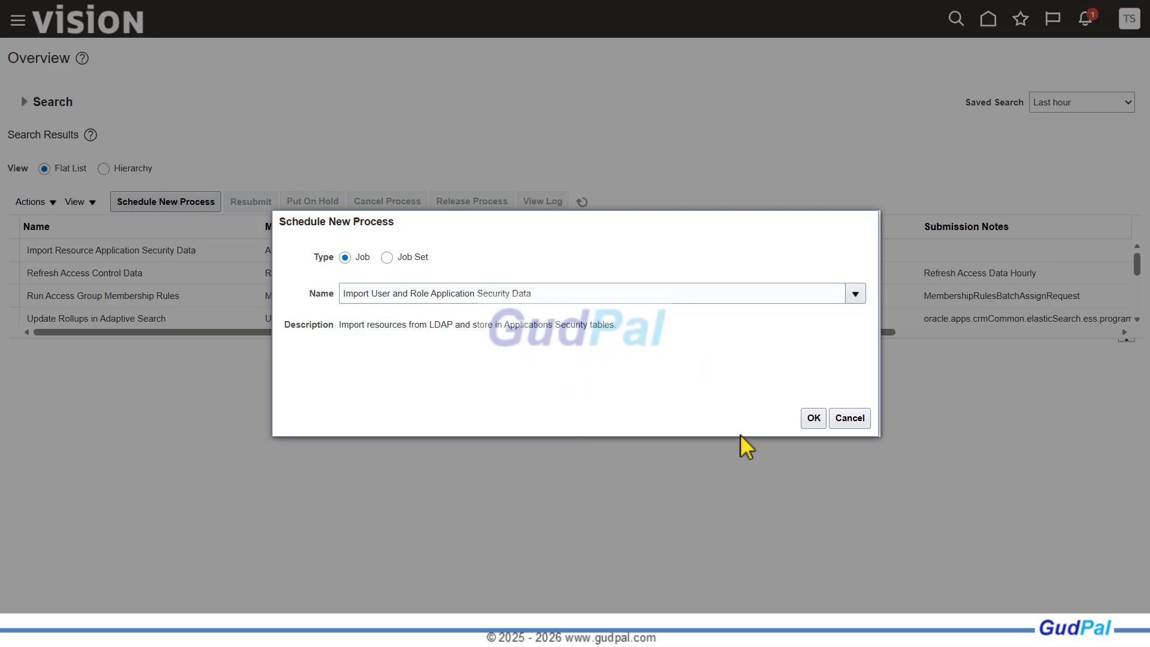
click(815, 421)
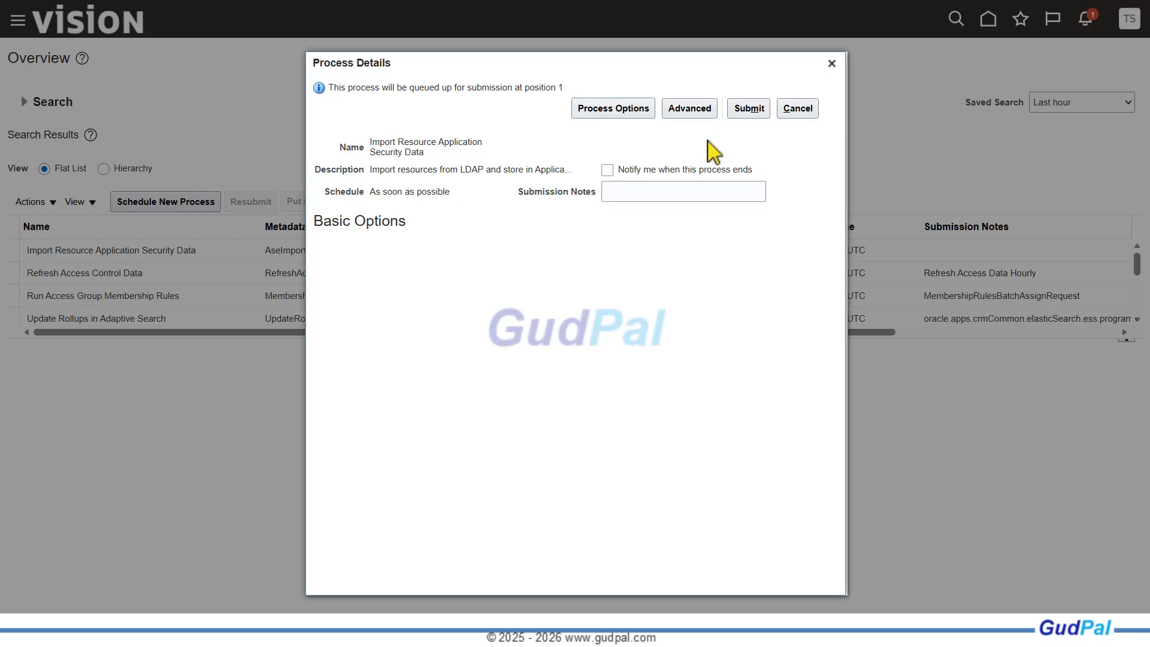
click(795, 111)
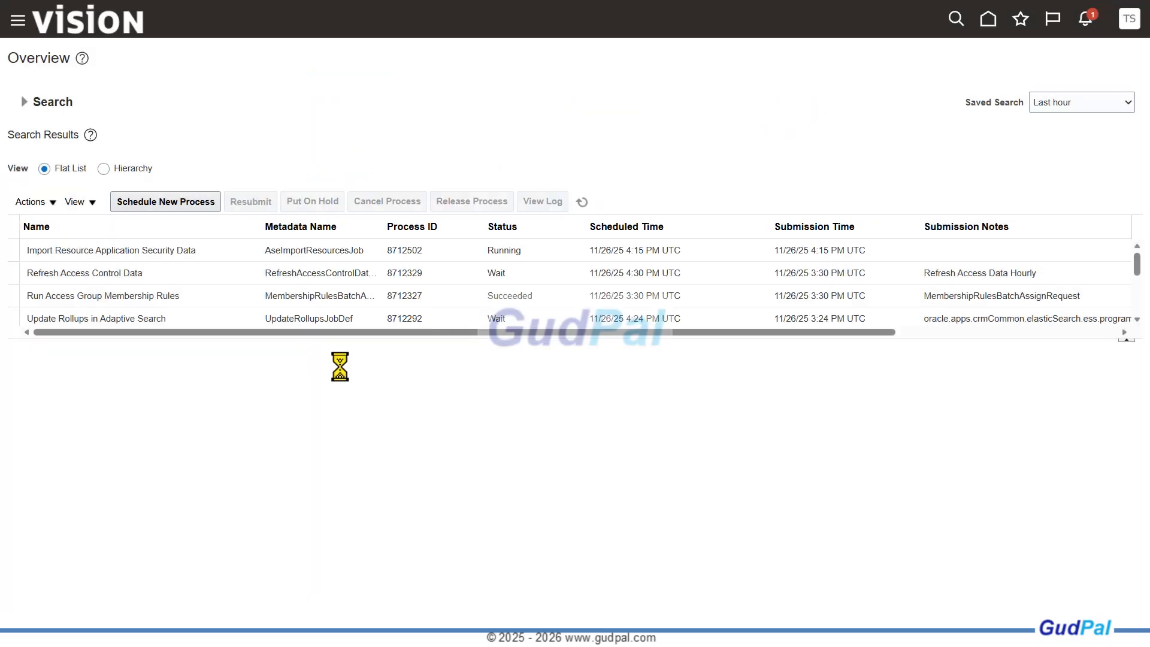
Start a new scheduled process and search for and select the Import User and Role Application Security Data job
click(188, 206)
drag(565, 293, 254, 282)
key(ctrl+c)
key(BackSpace)
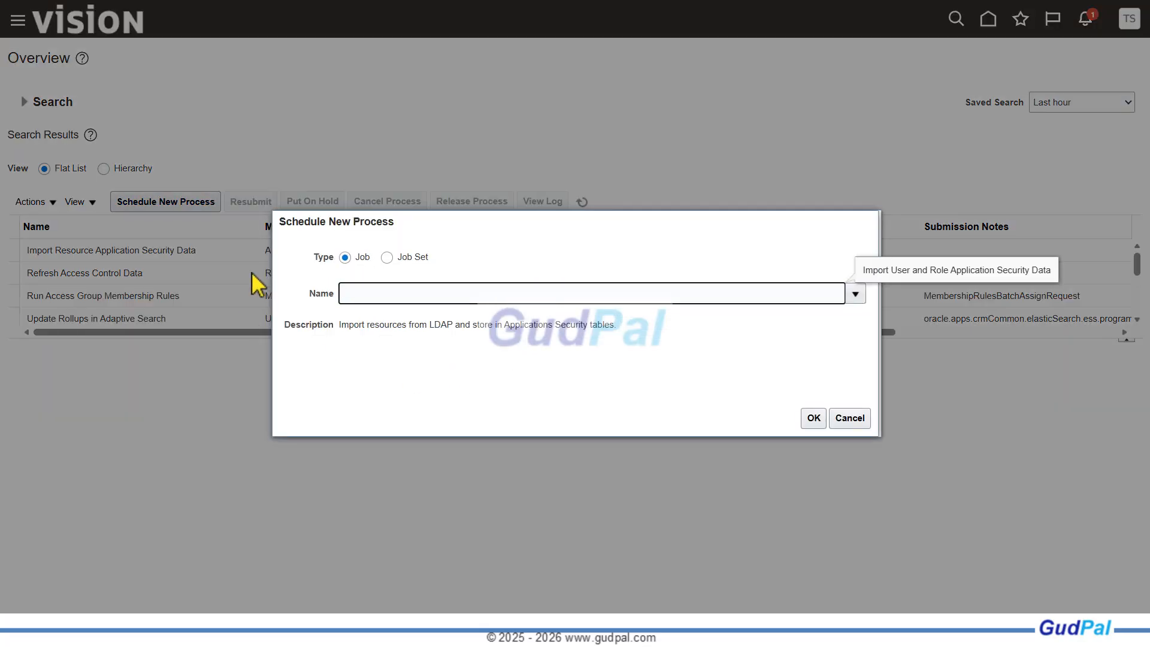
key(ctrl+v)
key(Tab)
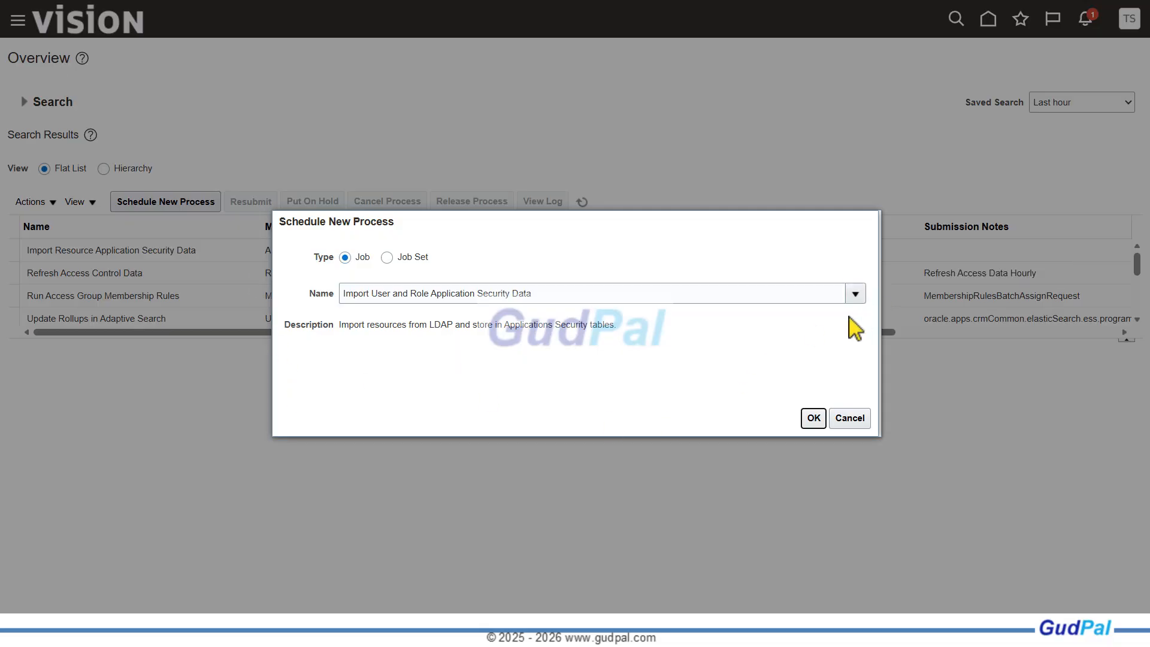
click(861, 298)
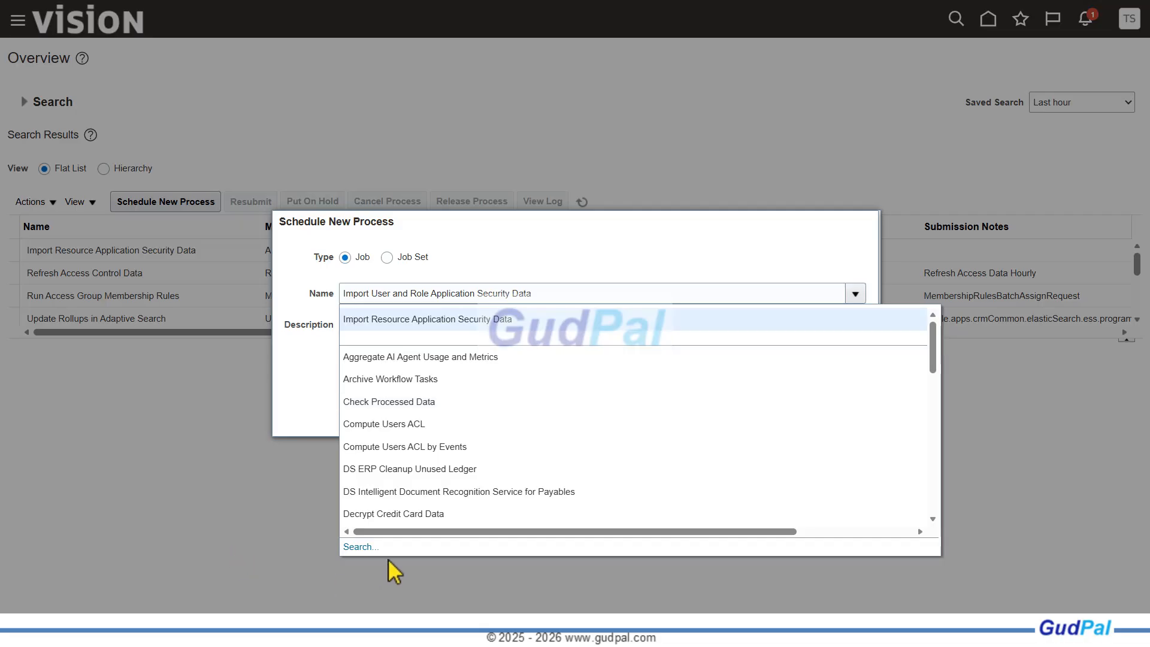
click(361, 547)
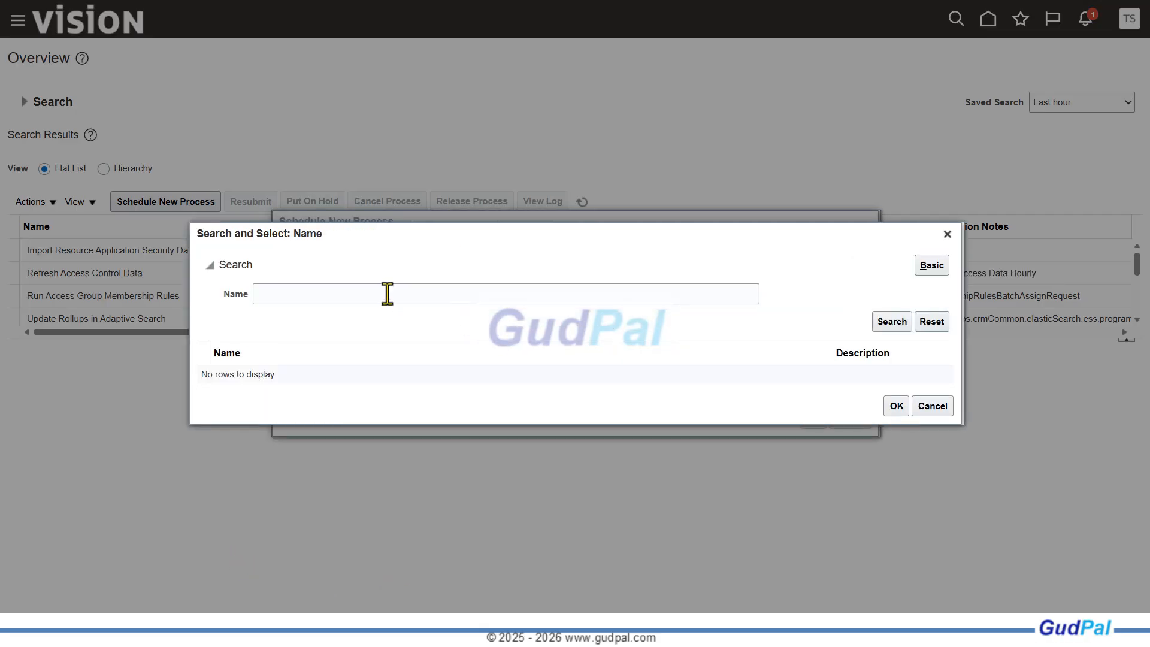
click(385, 290)
key(ctrl+v)
click(894, 323)
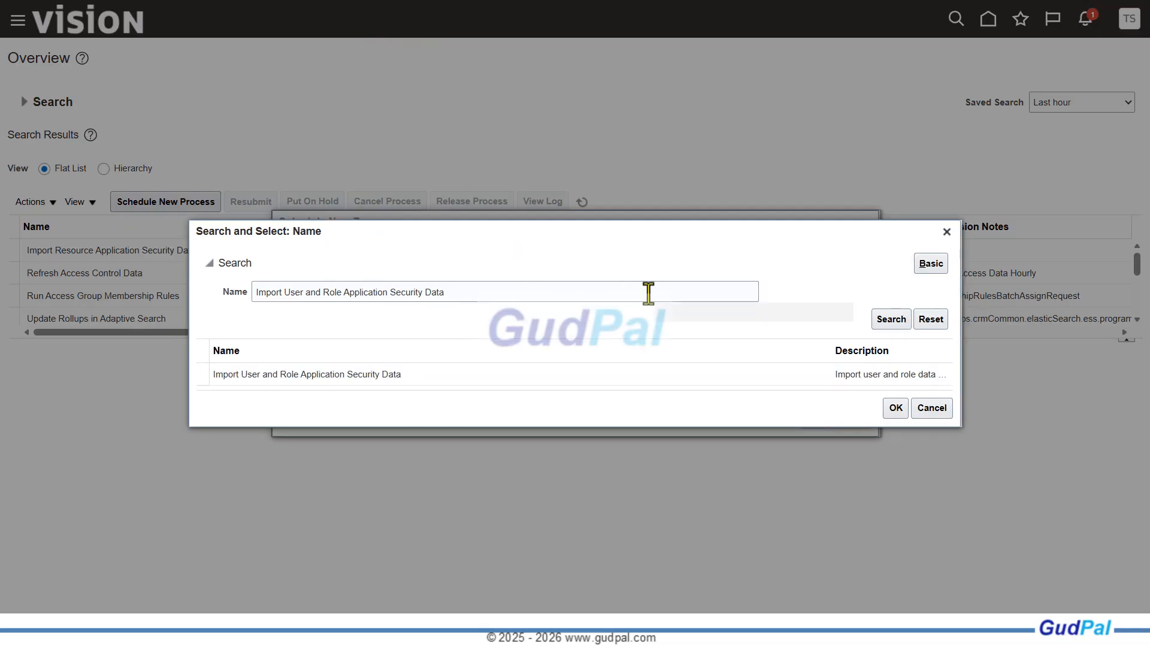
click(258, 376)
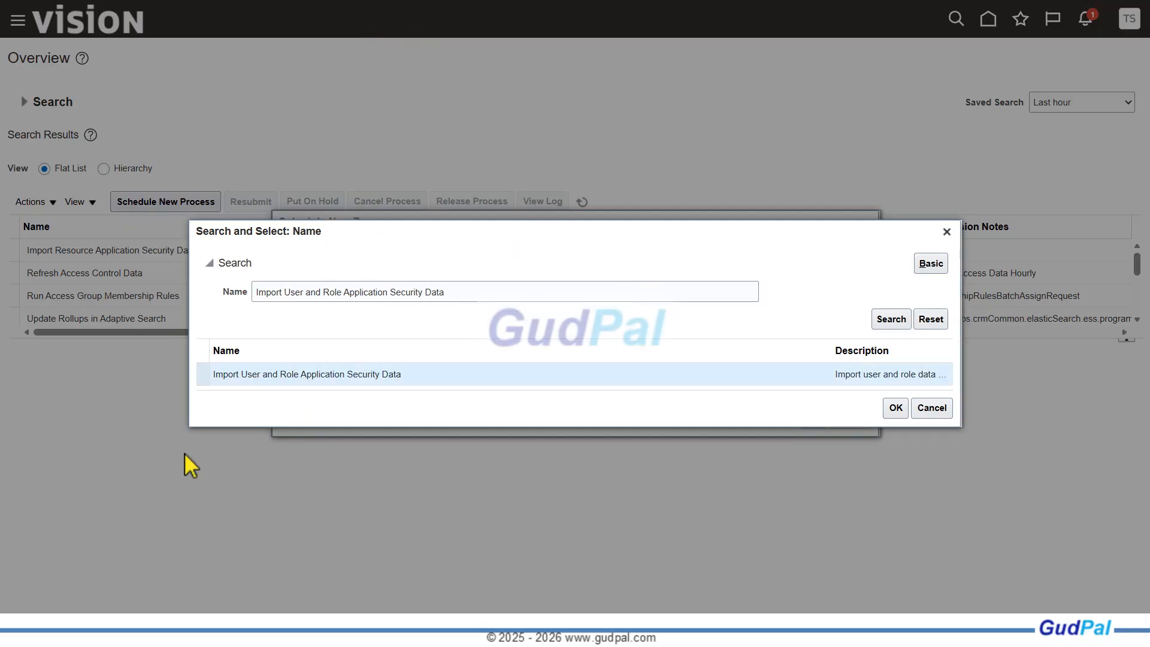
click(897, 409)
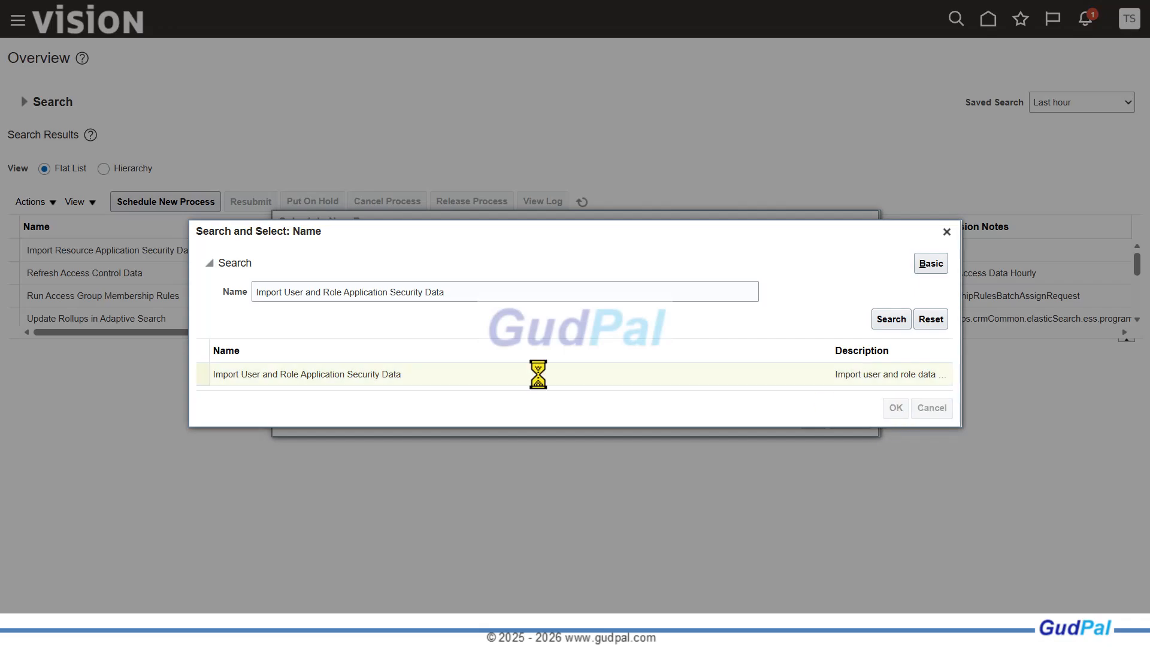
Submit the Import User and Role Application Security Data job and refresh the process list to check its status
click(814, 418)
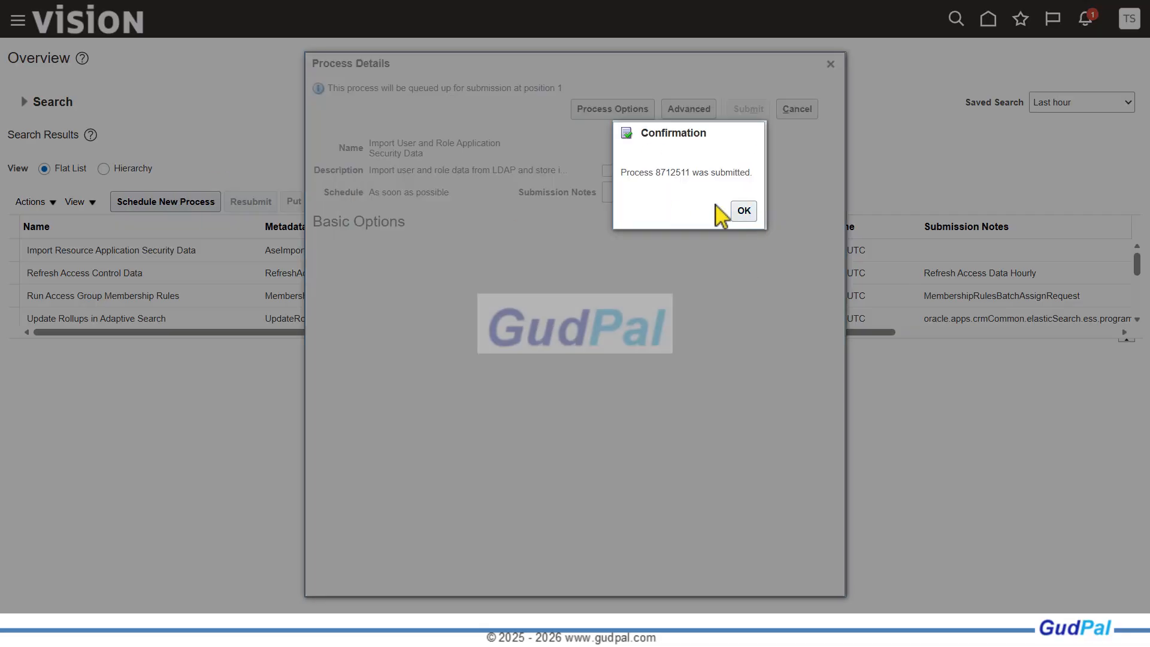
click(744, 211)
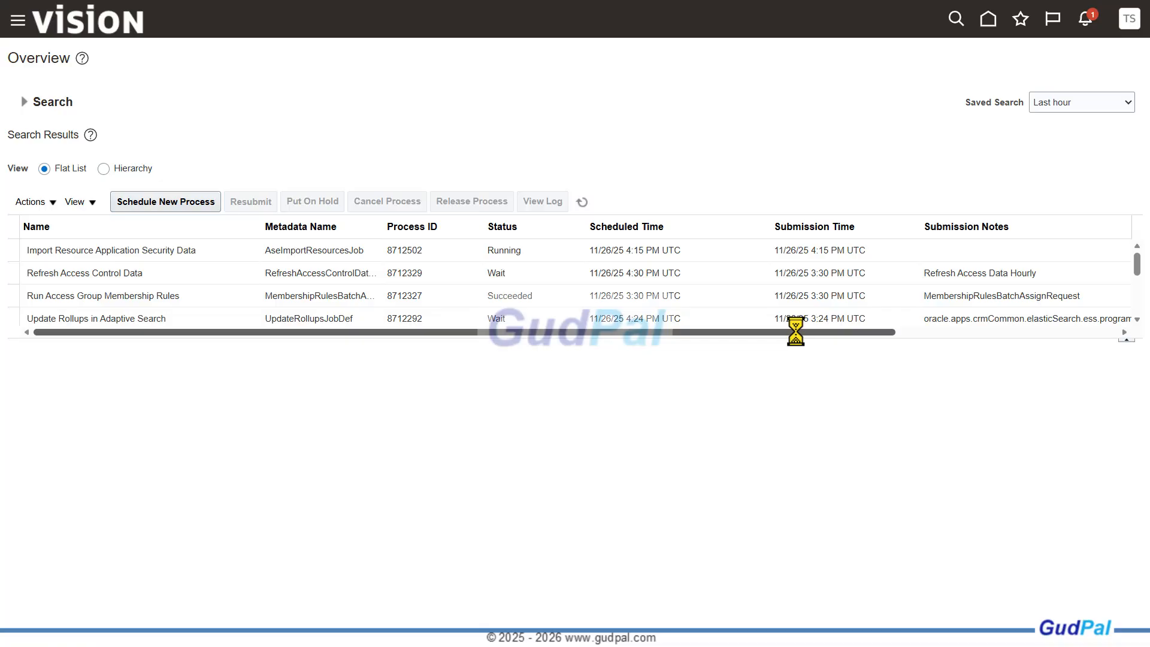
click(582, 203)
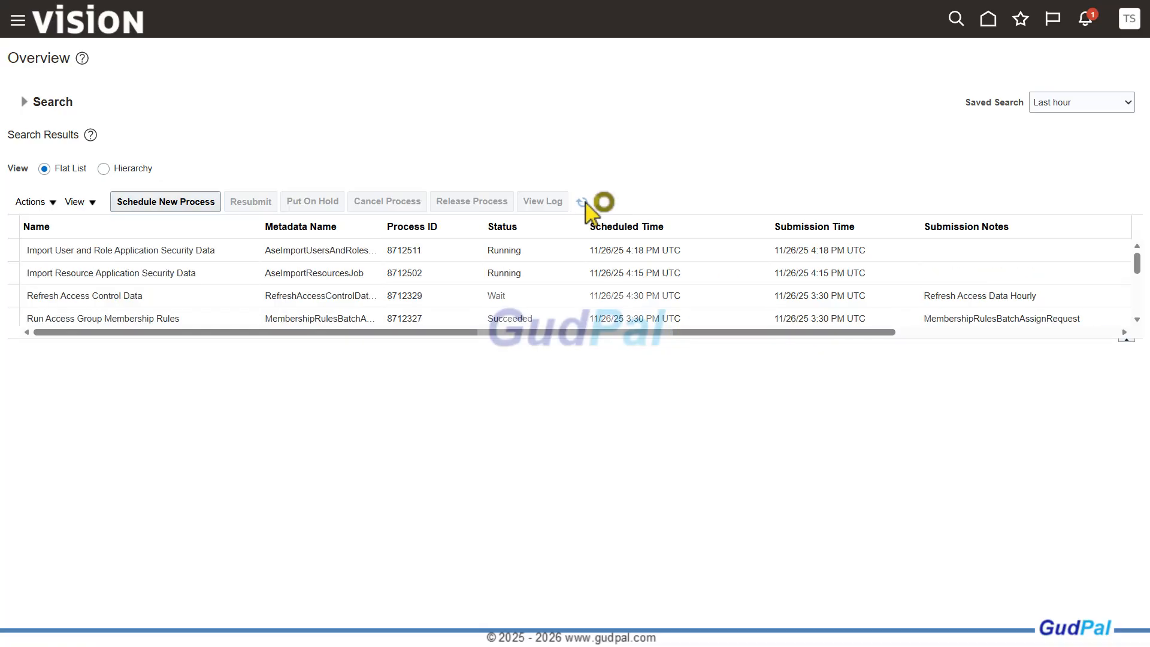
Look through the home page groups, including My Client Groups, My Enterprise, Tools and Redwood Sales, for the new AI agent access
click(18, 22)
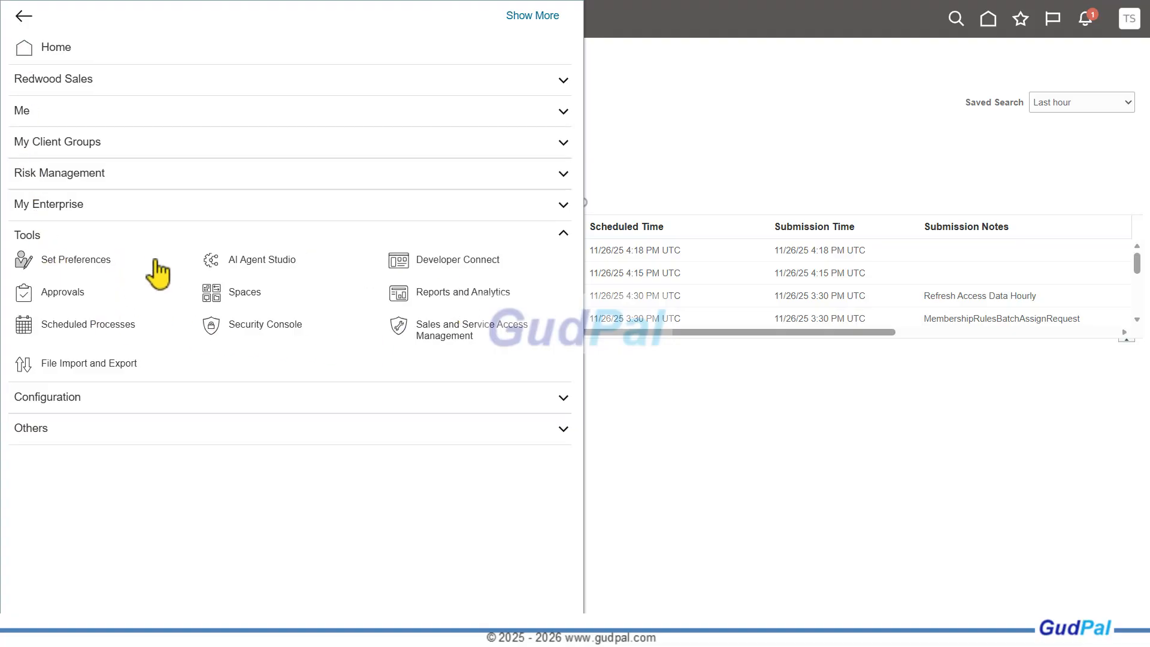
click(417, 30)
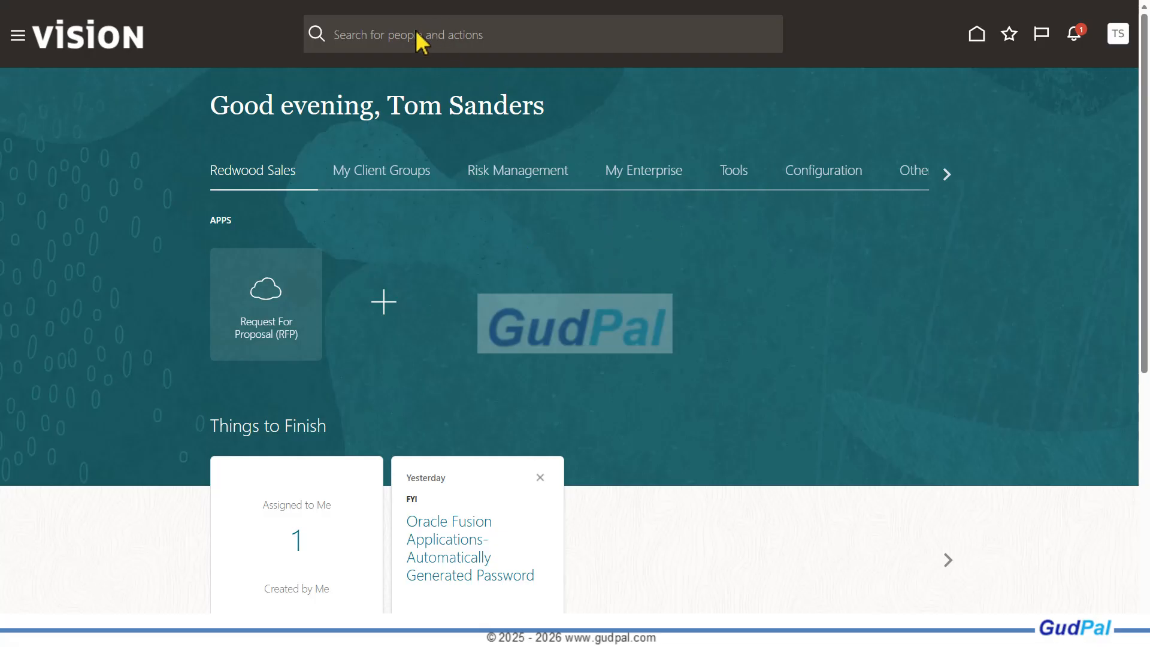
click(400, 180)
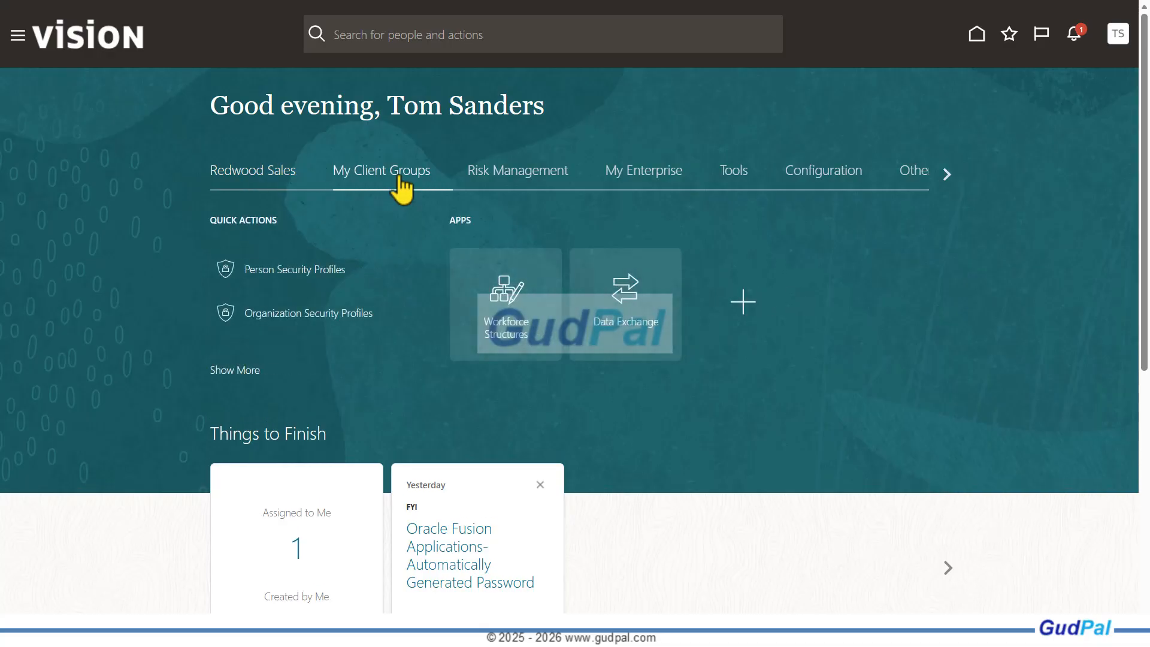
click(552, 185)
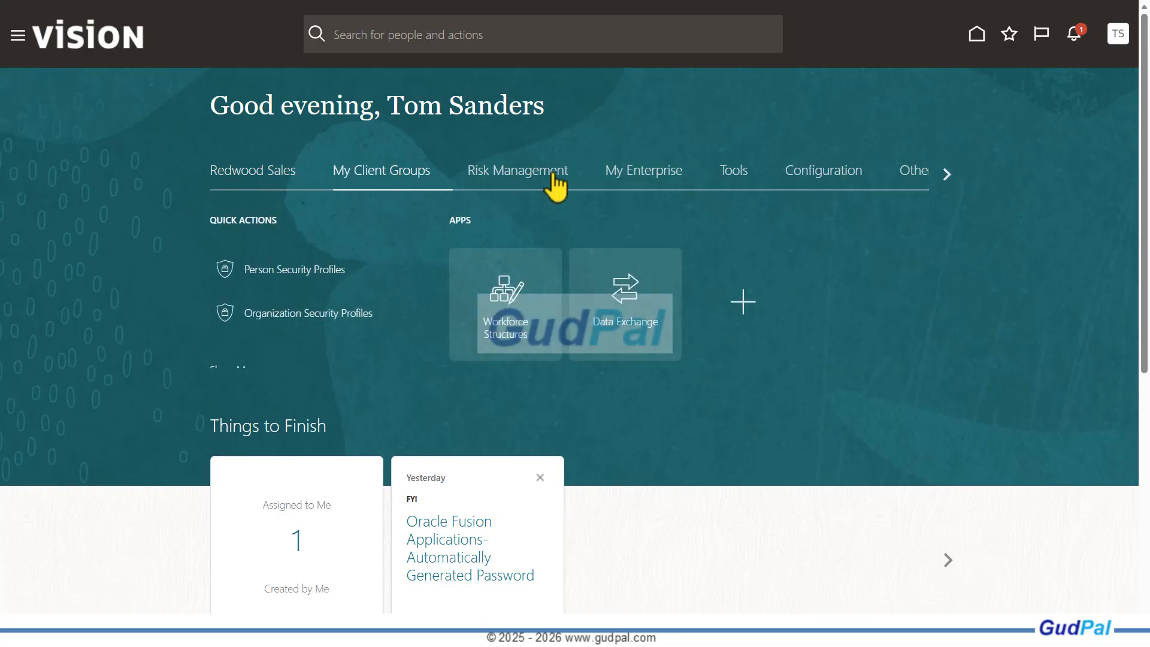
click(653, 182)
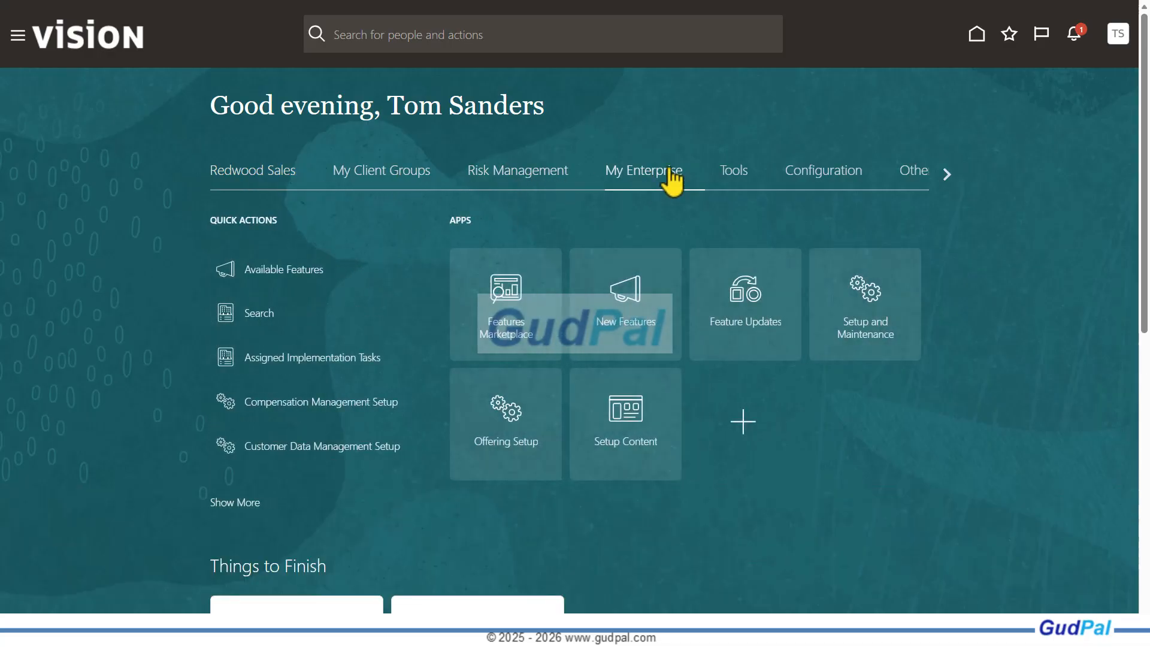
click(739, 189)
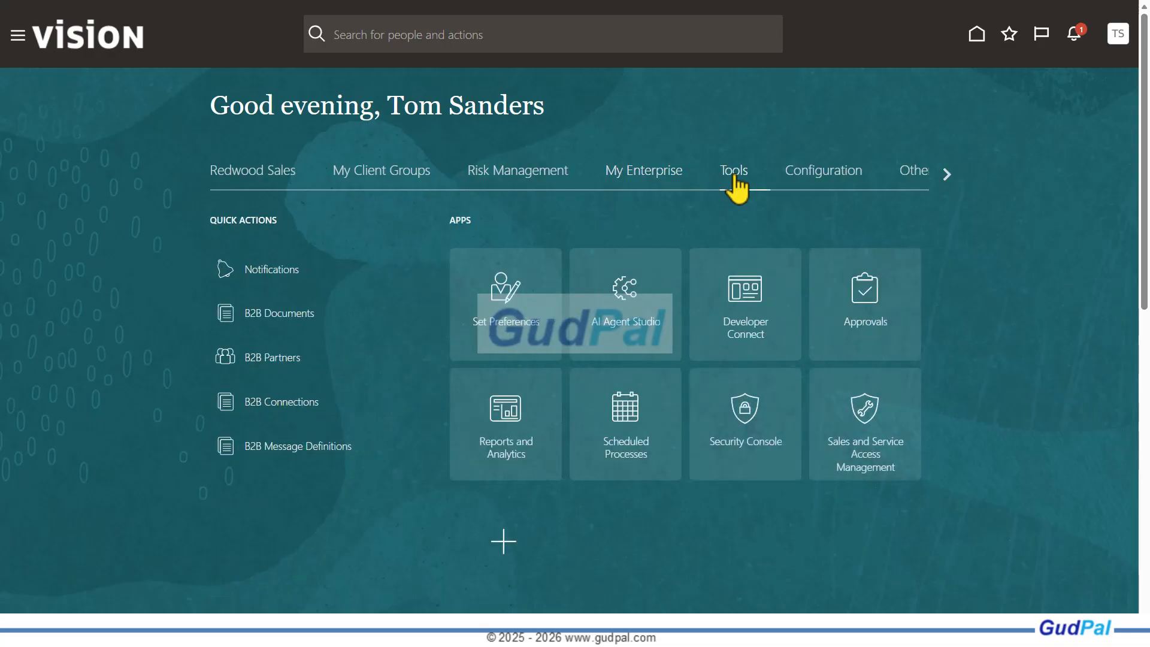
click(658, 185)
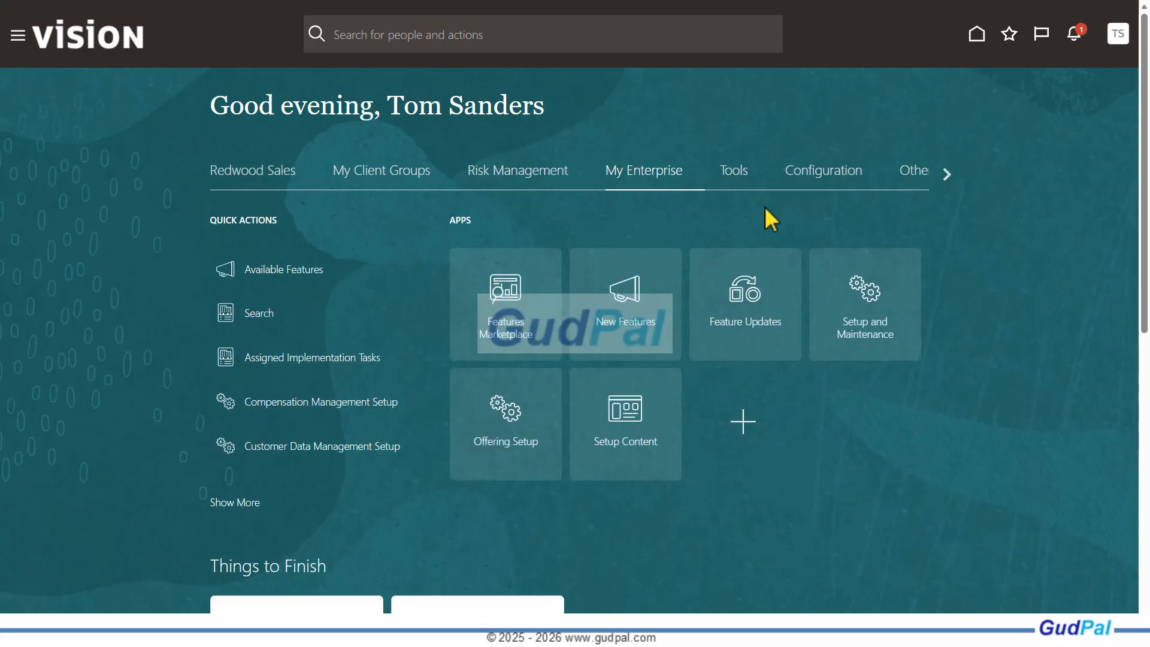
click(257, 184)
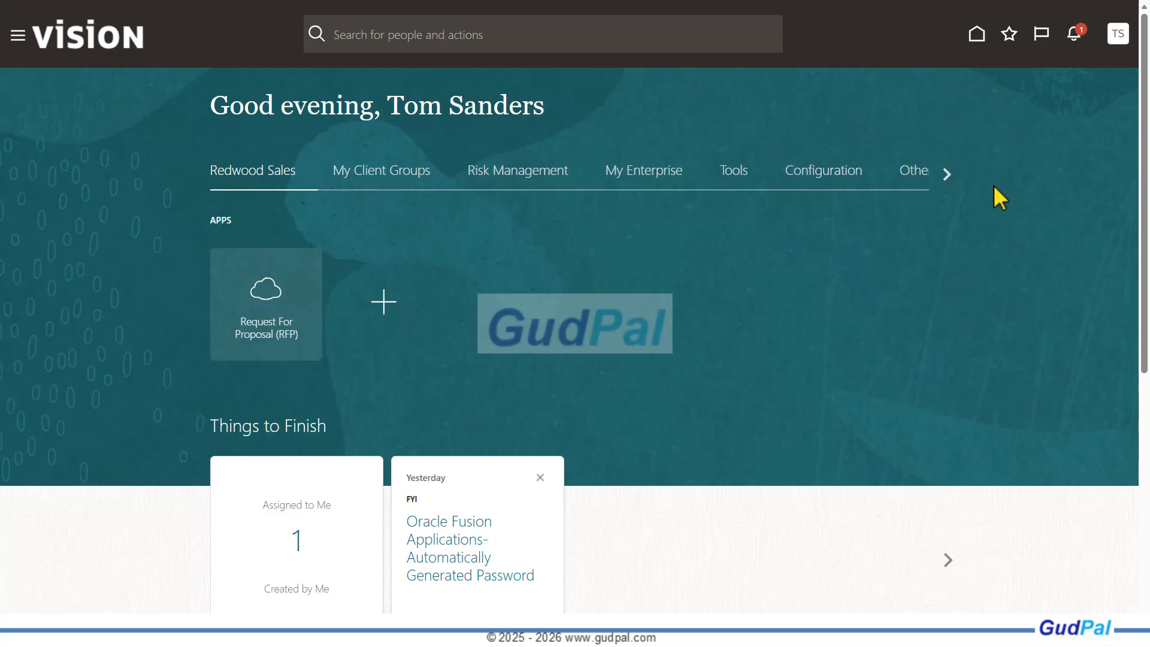
click(1119, 35)
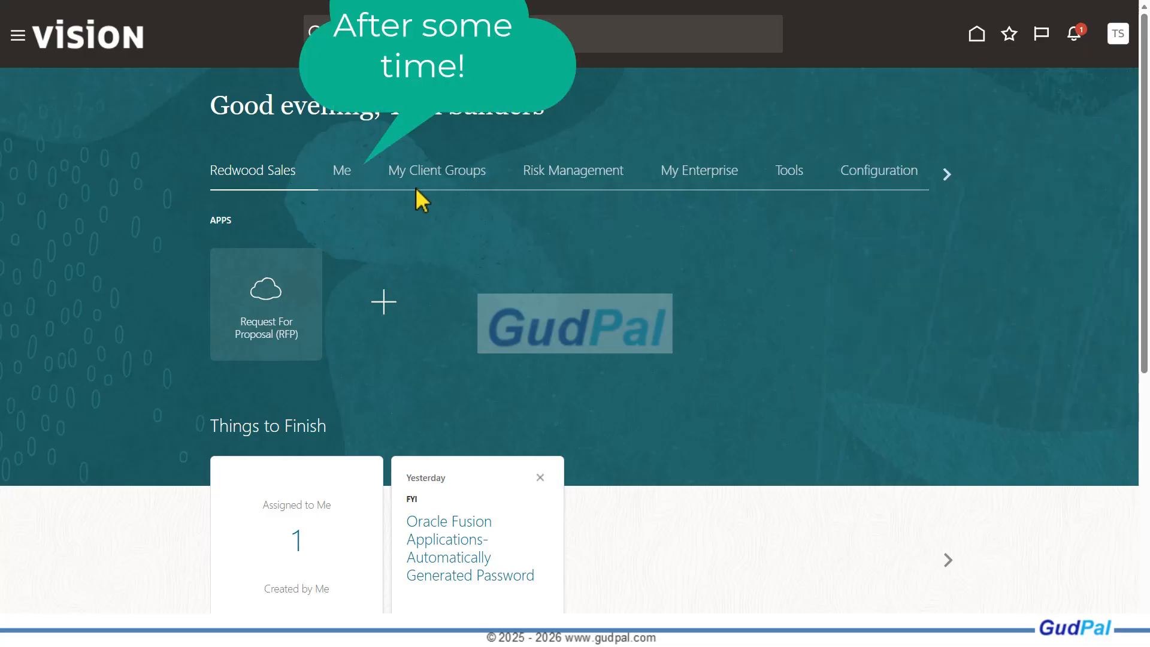
Open the AI Agents page from the Me group, view its Explore list, and check the Me entries in the global navigation
click(349, 176)
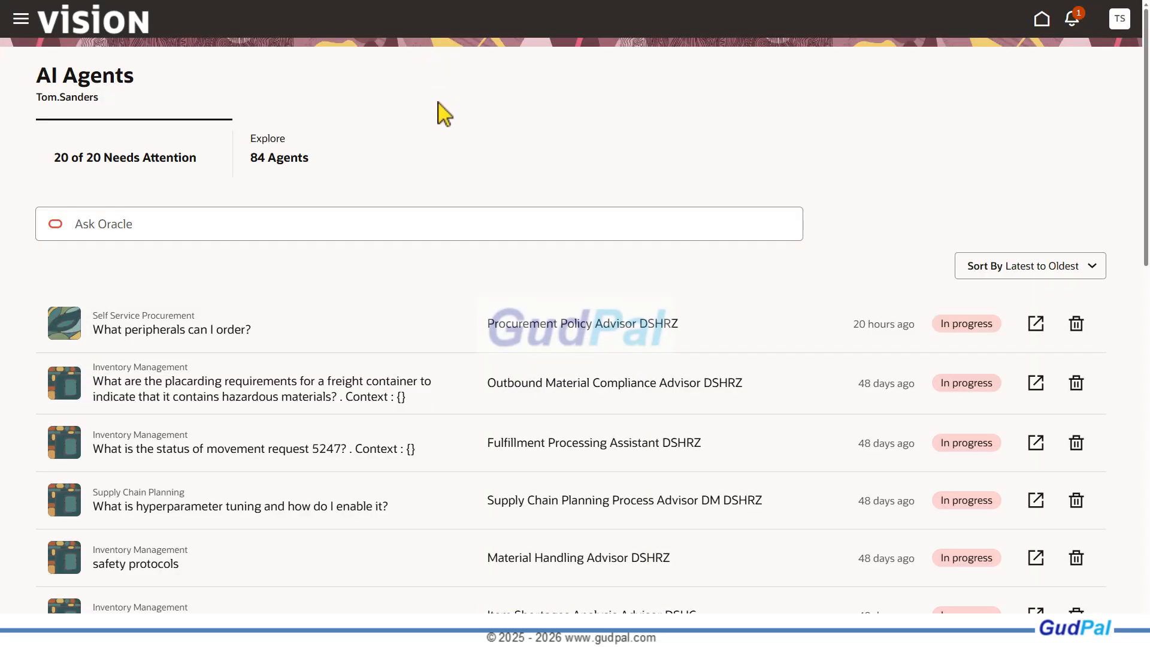
click(277, 154)
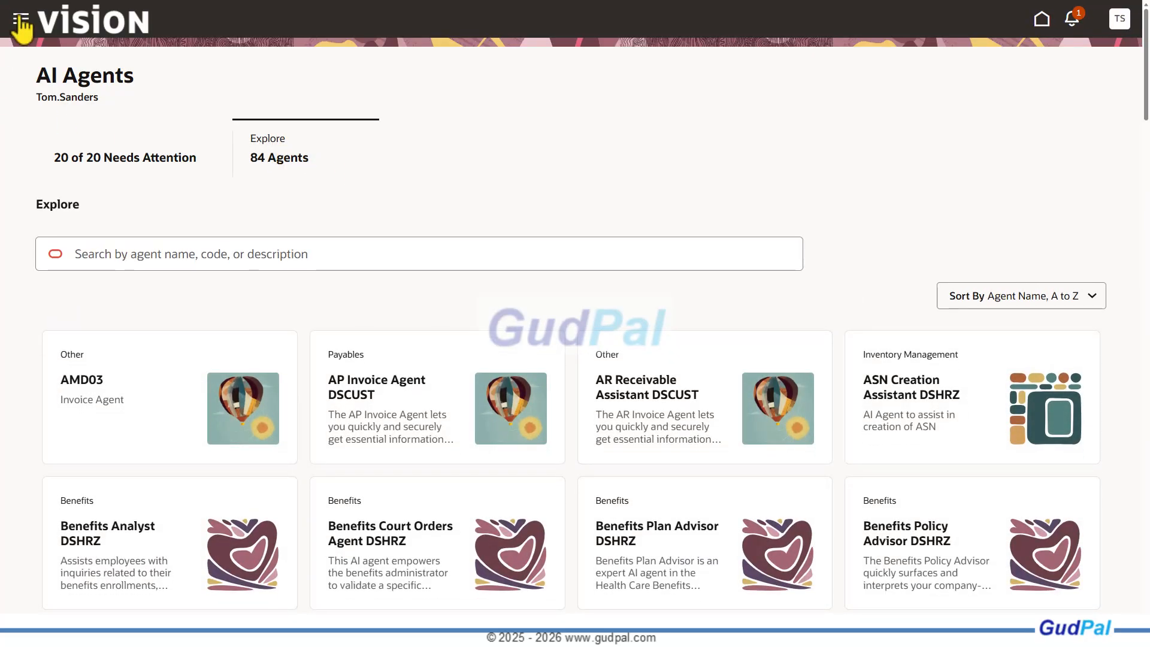
click(21, 19)
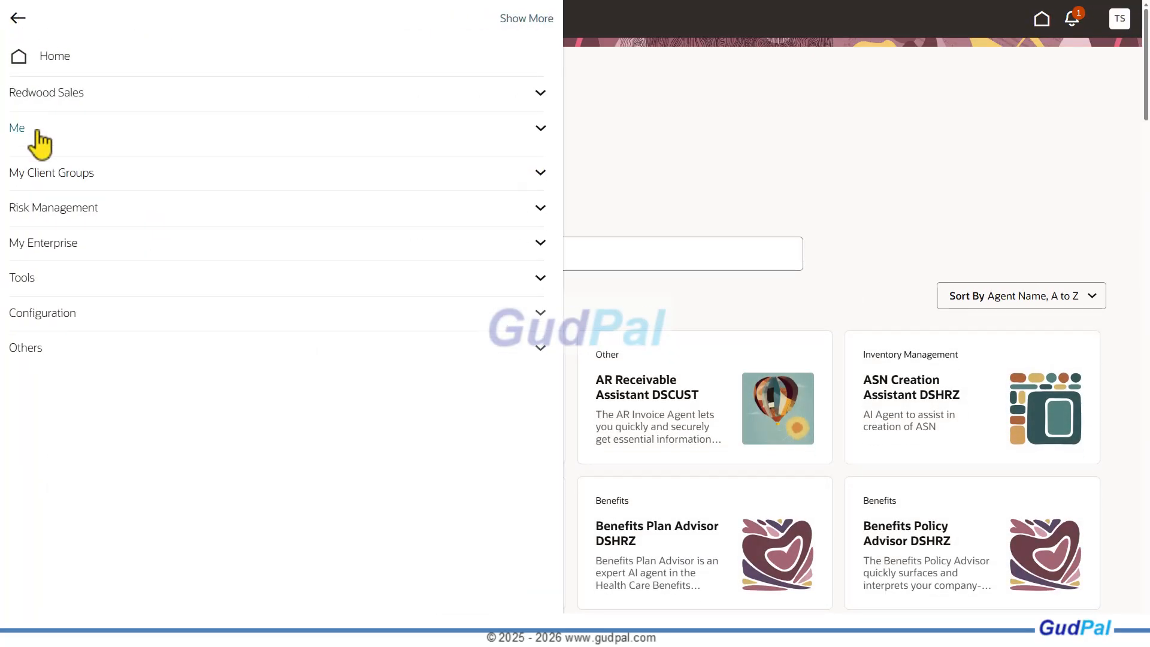
click(38, 132)
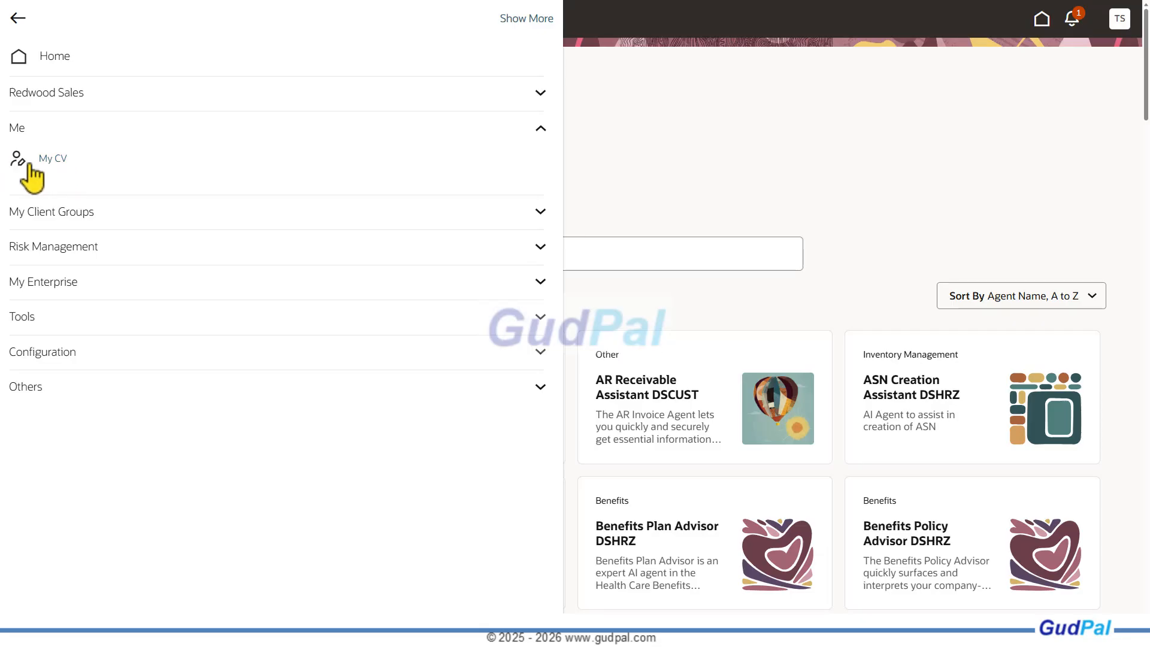
click(674, 185)
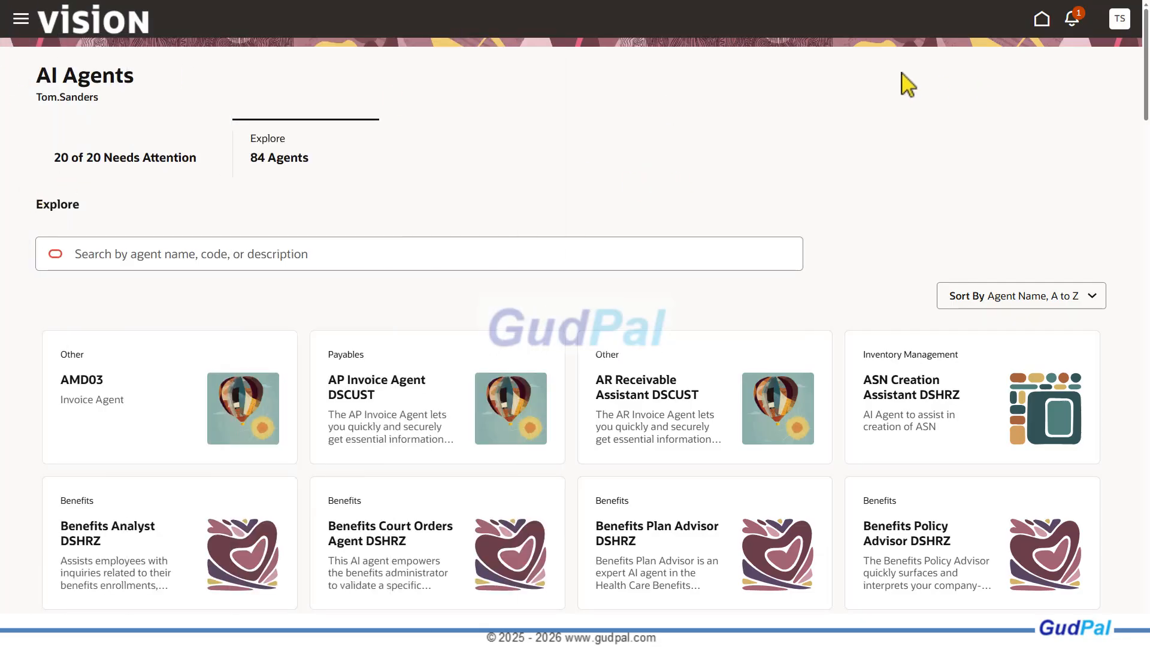
Return to the home page, open AI Chat from the Me group and show the agents available under Explore
click(1042, 21)
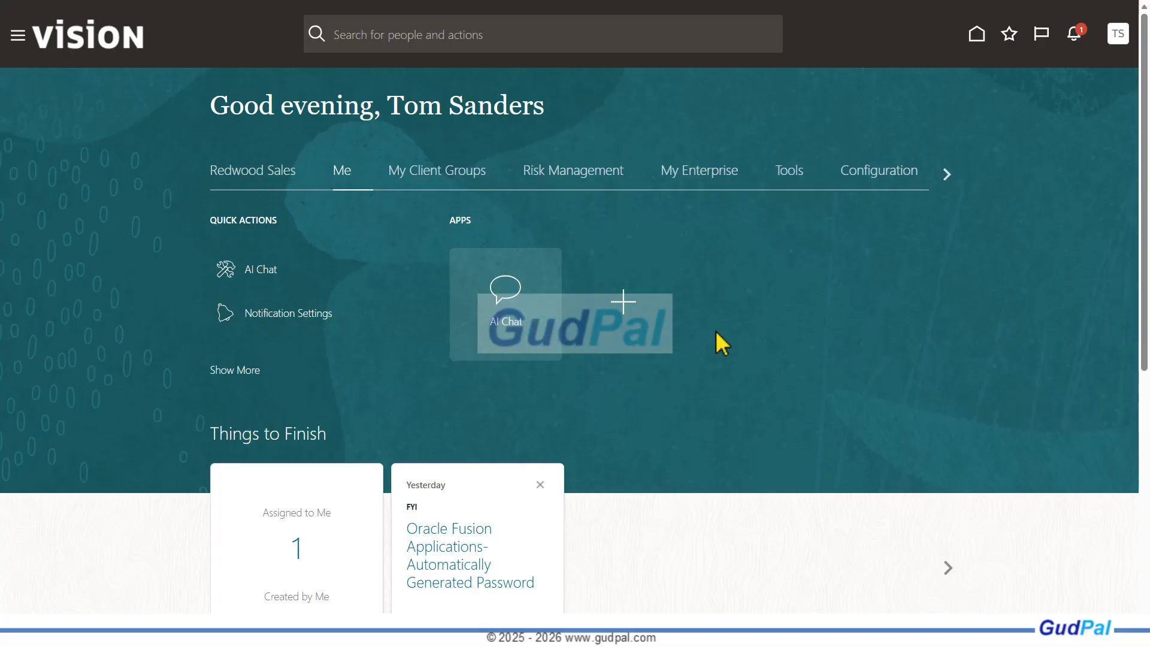
click(505, 294)
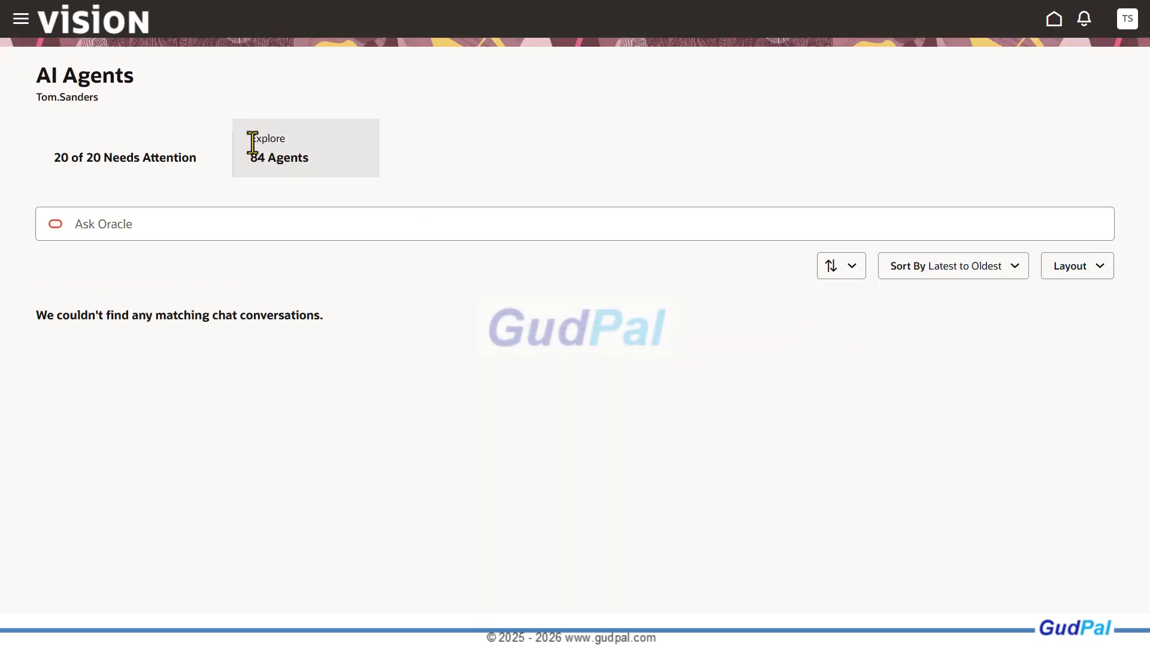
click(287, 158)
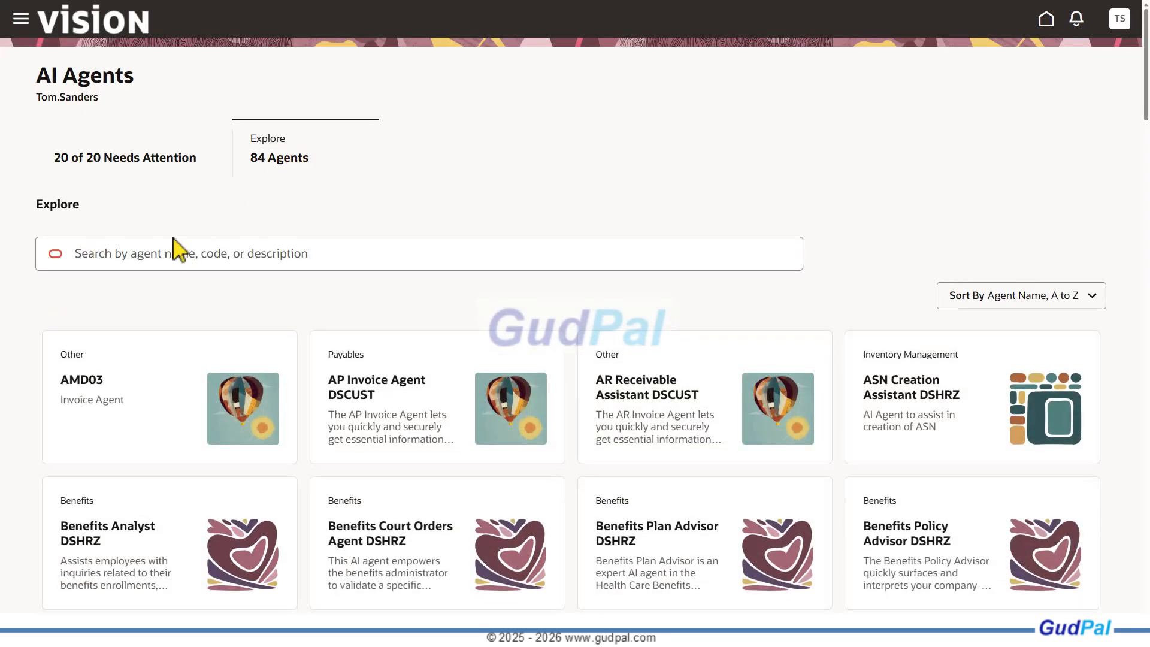
Search the Explore list of AI agents for Requisition
click(164, 254)
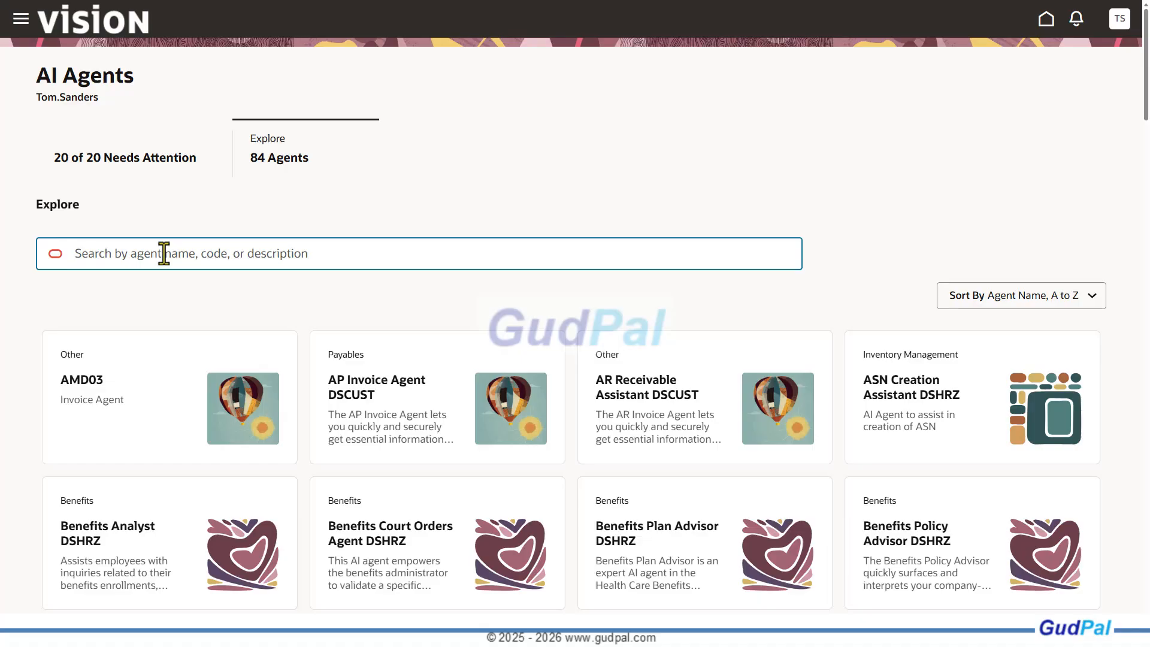
text(Self)
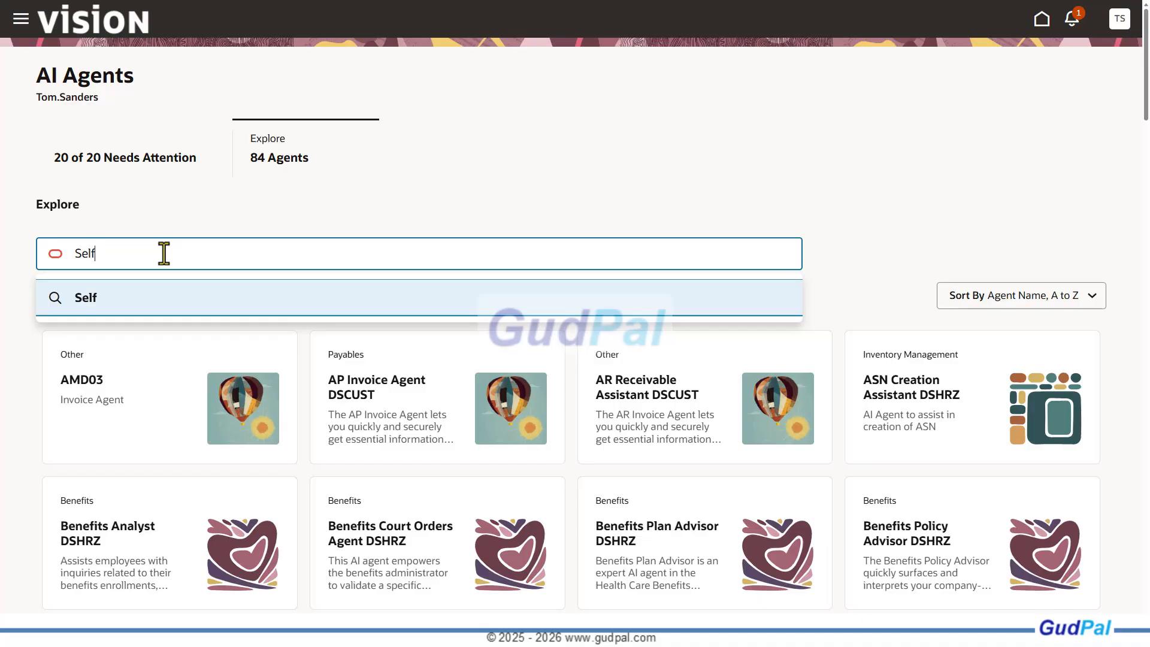
key(BackSpace)
key(BackSpace)
key(BackSpace)
key(BackSpace)
text(Req)
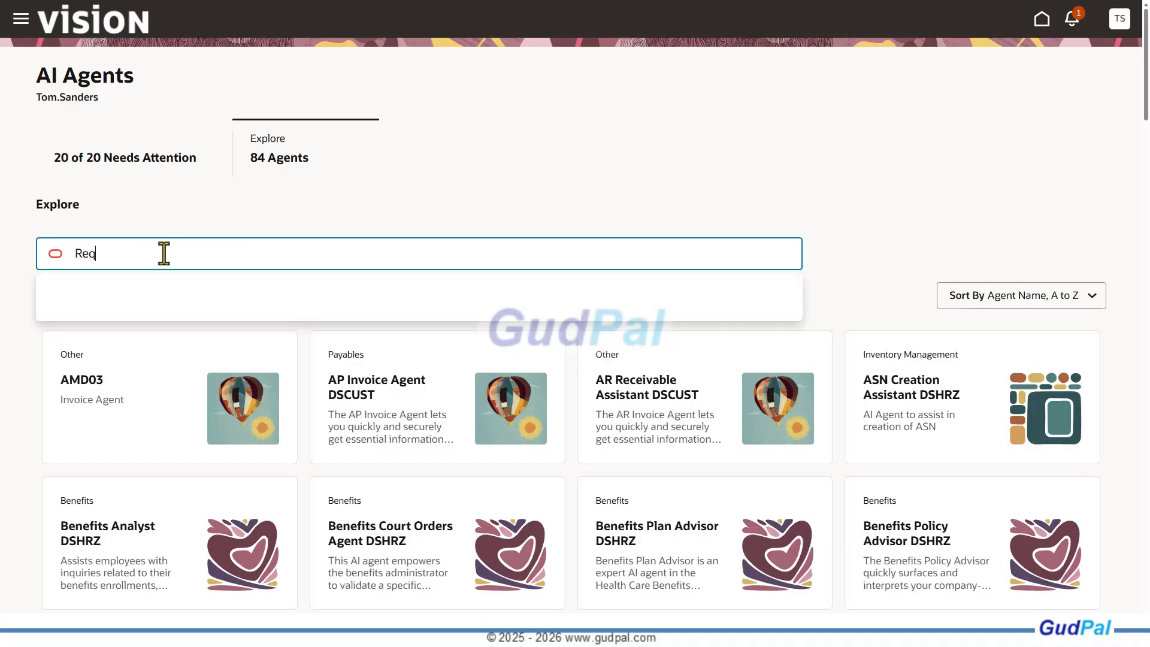
text(uisition)
key(Return)
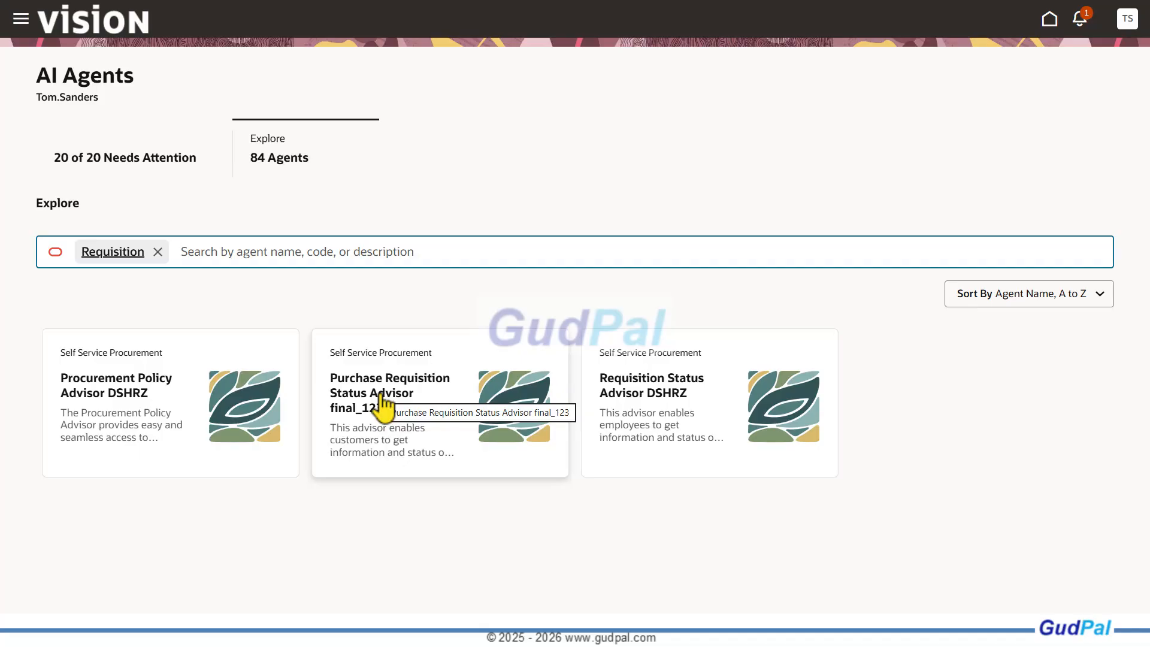
Ask the Procurement Policy Advisor DSHRZ agent "How do I order a nonstandard laptop?" and review the sources of its answer
click(102, 404)
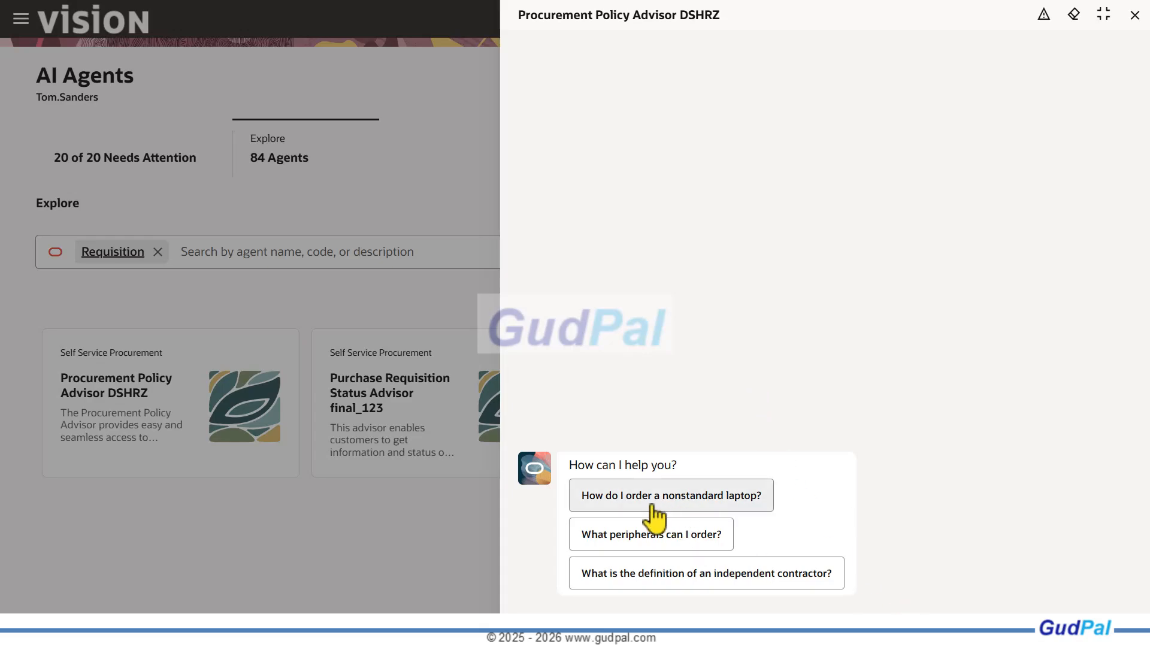
click(743, 513)
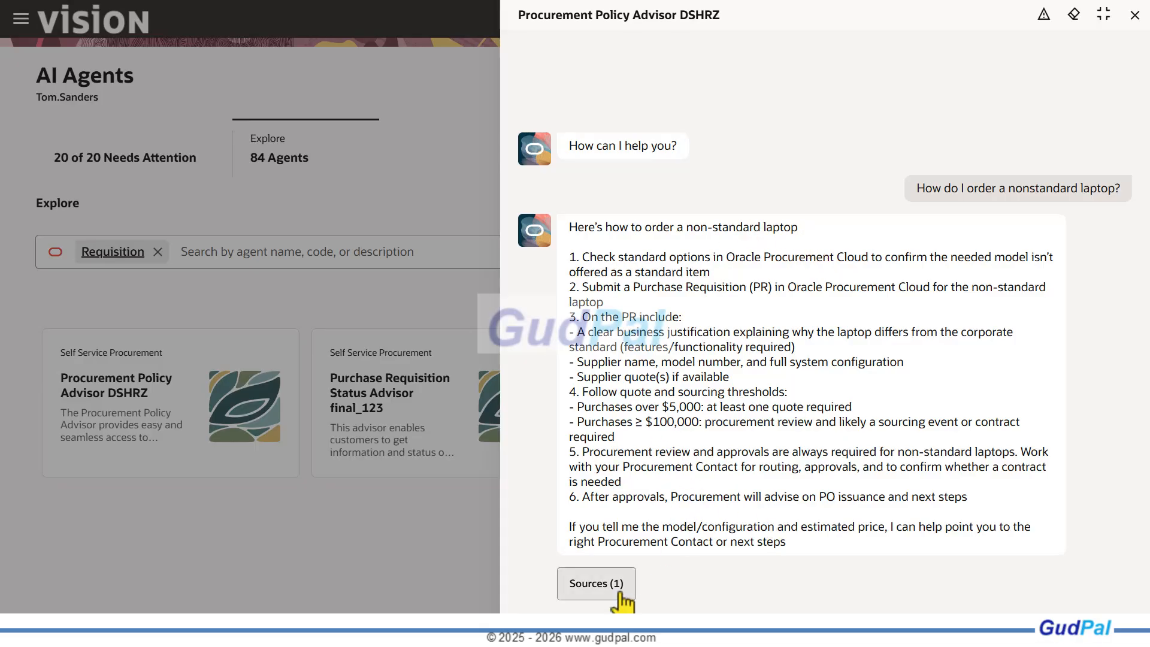
click(617, 590)
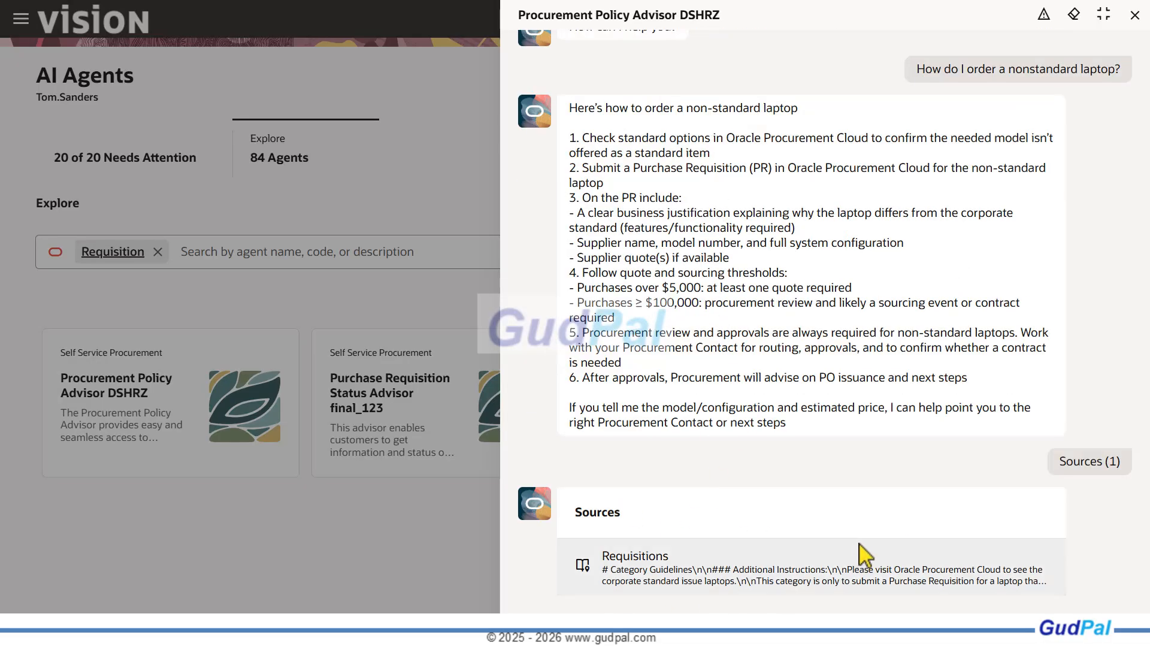
scroll(814, 467, up, 1)
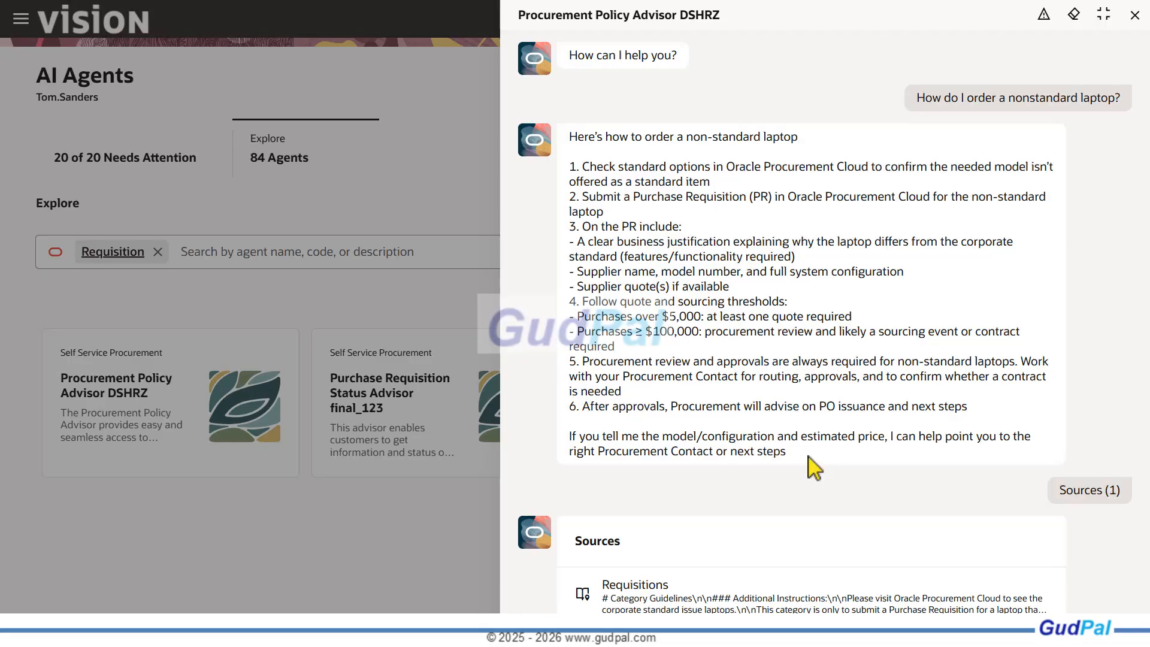